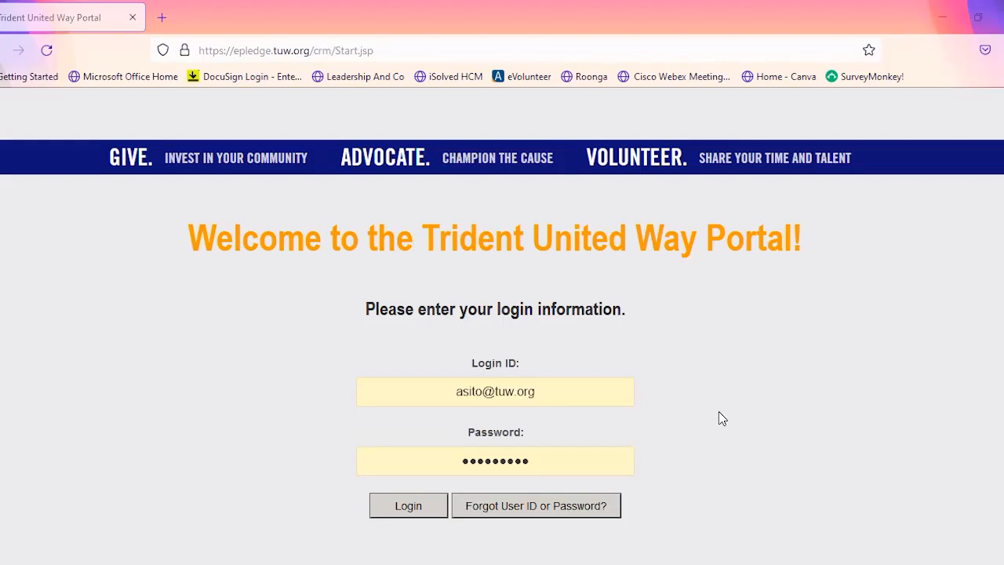
- Log in to the portal with the prefilled credentials and switch to the Organizations role
{"action": "left_click", "coordinate": [422, 512]}
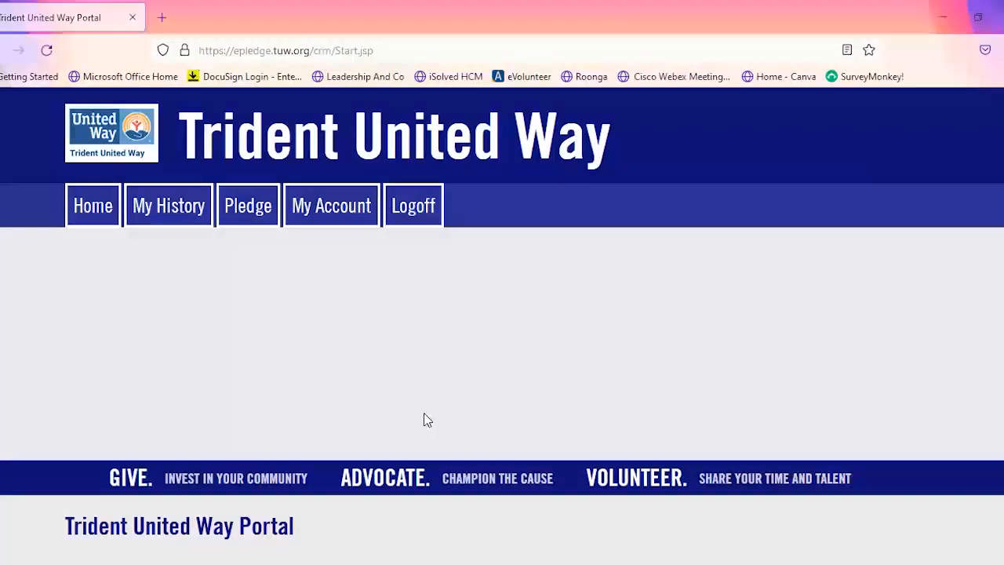
{"action": "scroll", "coordinate": [406, 401], "scroll_direction": "down", "scroll_amount": 3}
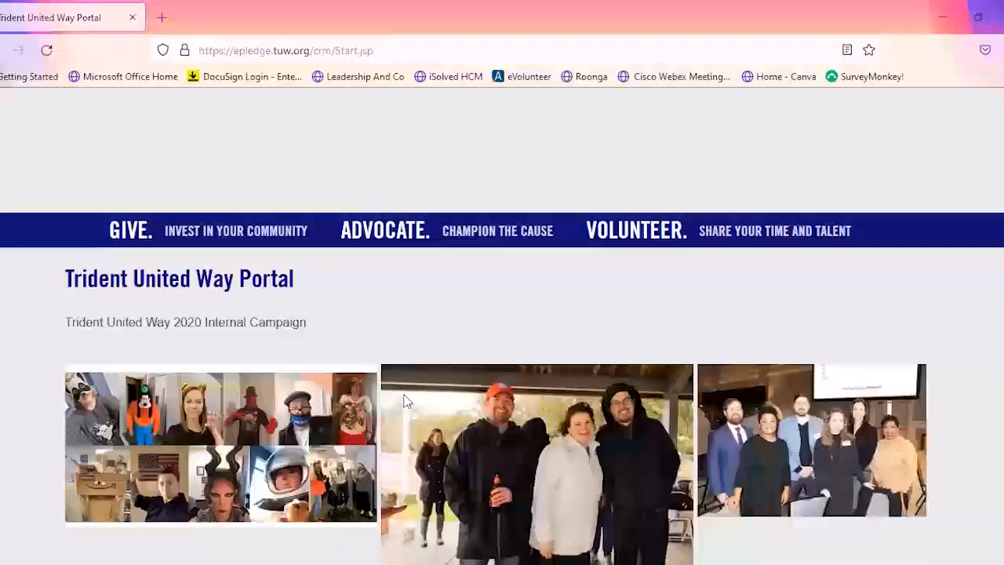
{"action": "scroll", "coordinate": [406, 401], "scroll_direction": "down", "scroll_amount": 10}
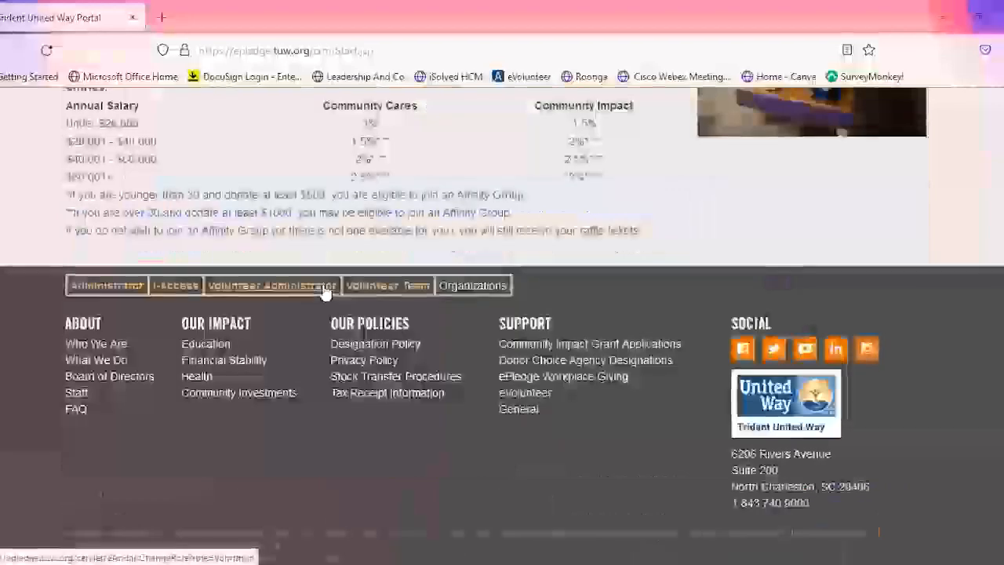
{"action": "left_click", "coordinate": [326, 289]}
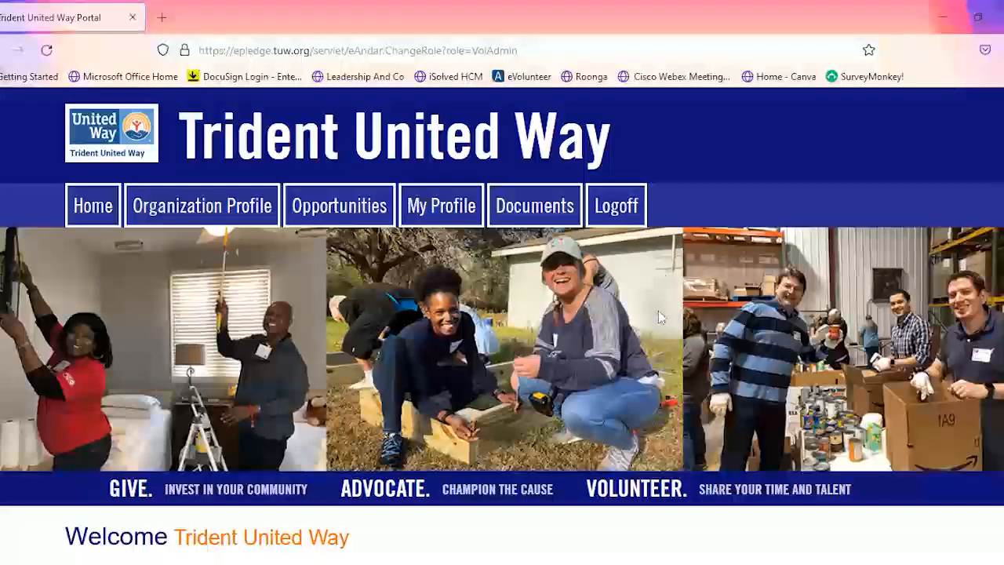
- Open the organization's volunteer opportunities list and start adding a new opportunity
{"action": "mouse_move", "coordinate": [174, 224]}
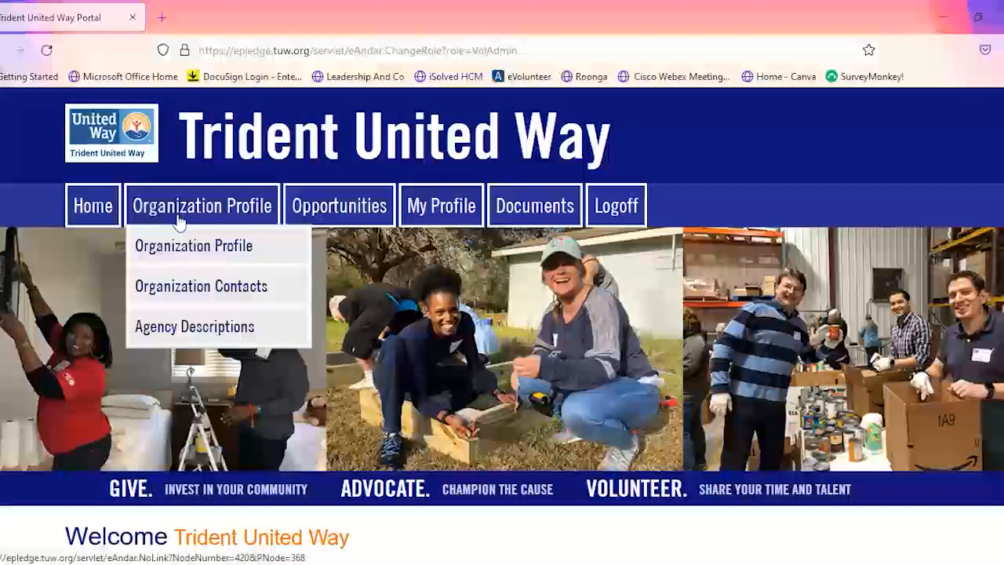
{"action": "left_click", "coordinate": [342, 211]}
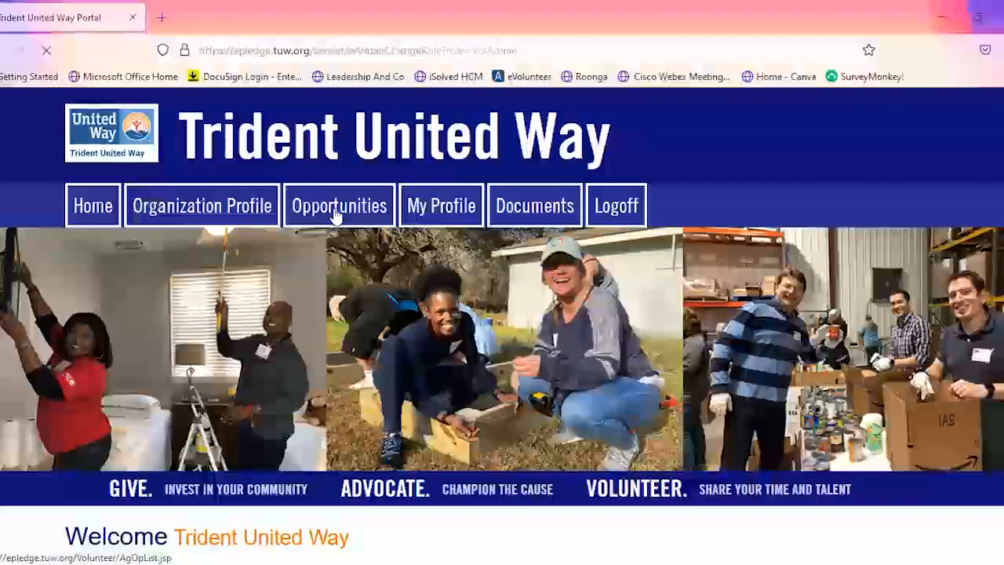
{"action": "scroll", "coordinate": [455, 339], "scroll_direction": "down", "scroll_amount": 4}
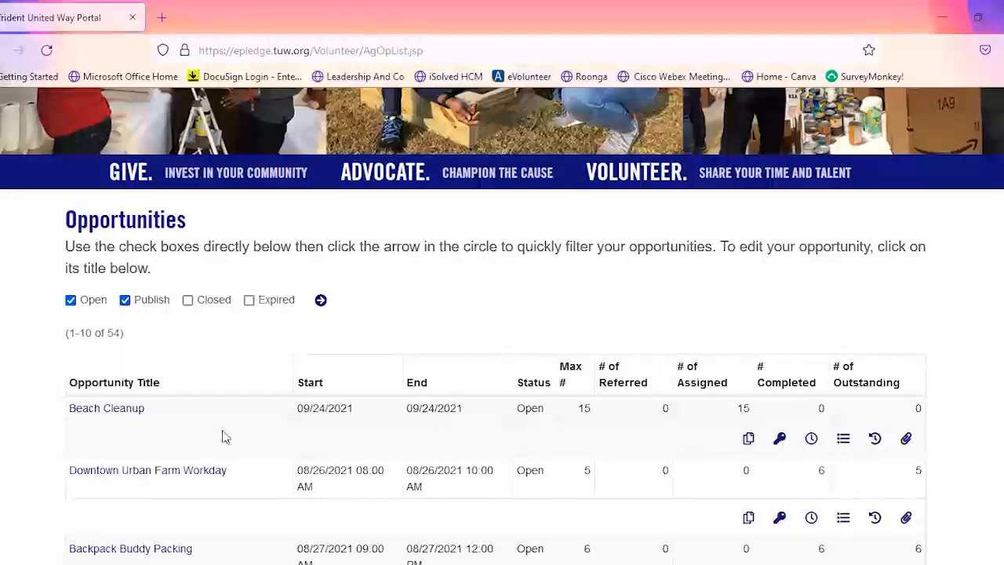
{"action": "scroll", "coordinate": [226, 439], "scroll_direction": "down", "scroll_amount": 10}
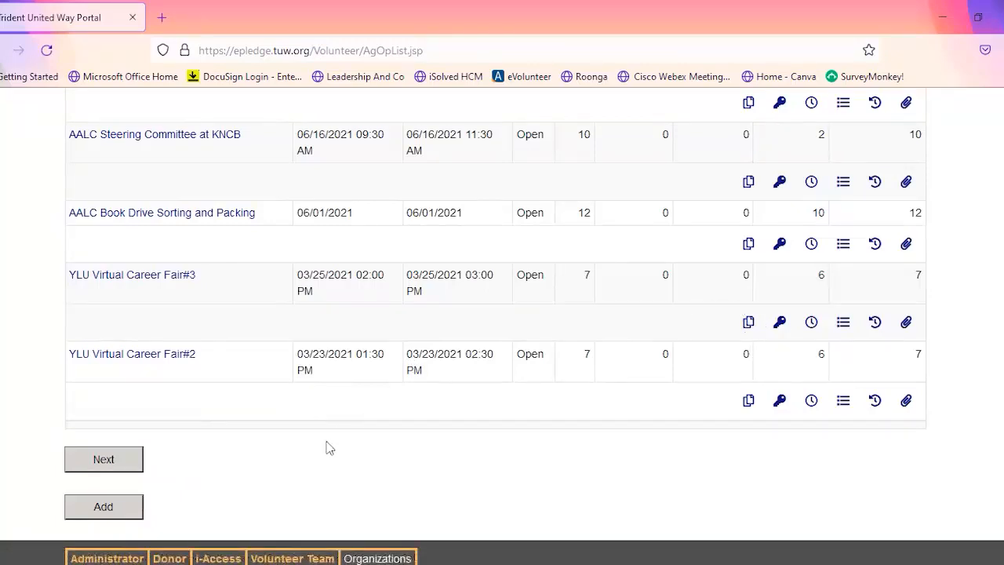
{"action": "left_click", "coordinate": [103, 508]}
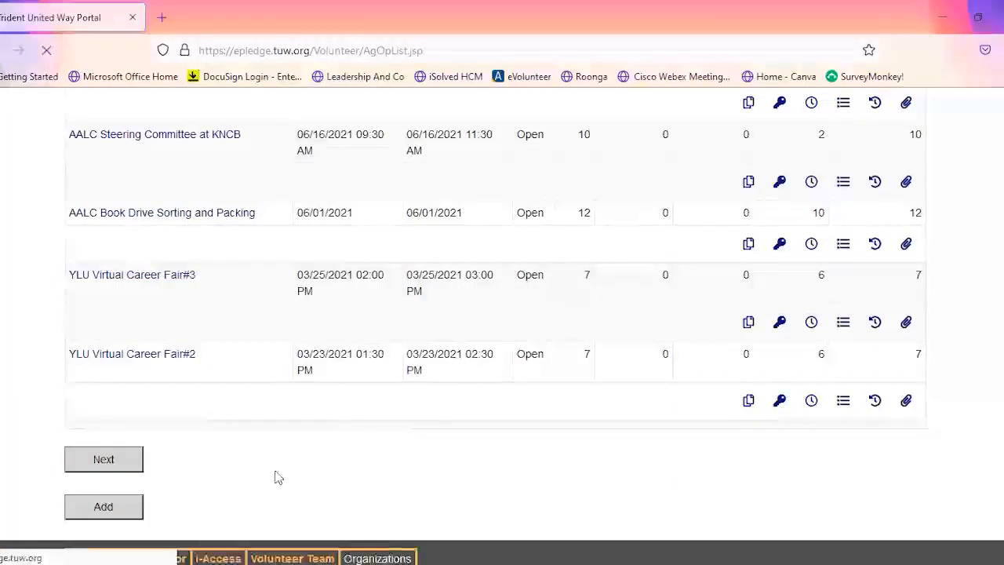
- Title the new opportunity "Days of Caring Project"
{"action": "scroll", "coordinate": [549, 416], "scroll_direction": "down", "scroll_amount": 3}
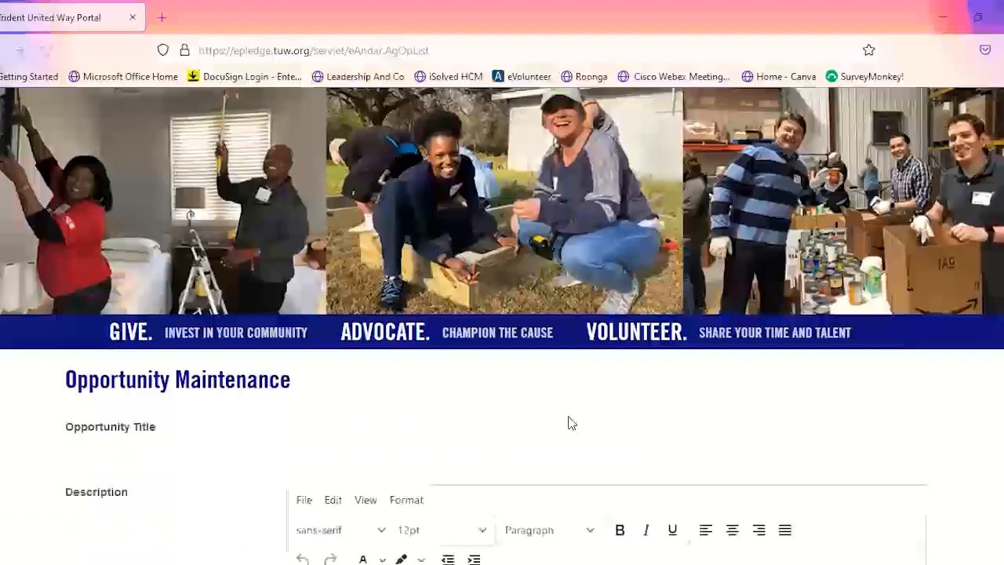
{"action": "scroll", "coordinate": [703, 388], "scroll_direction": "down", "scroll_amount": 1}
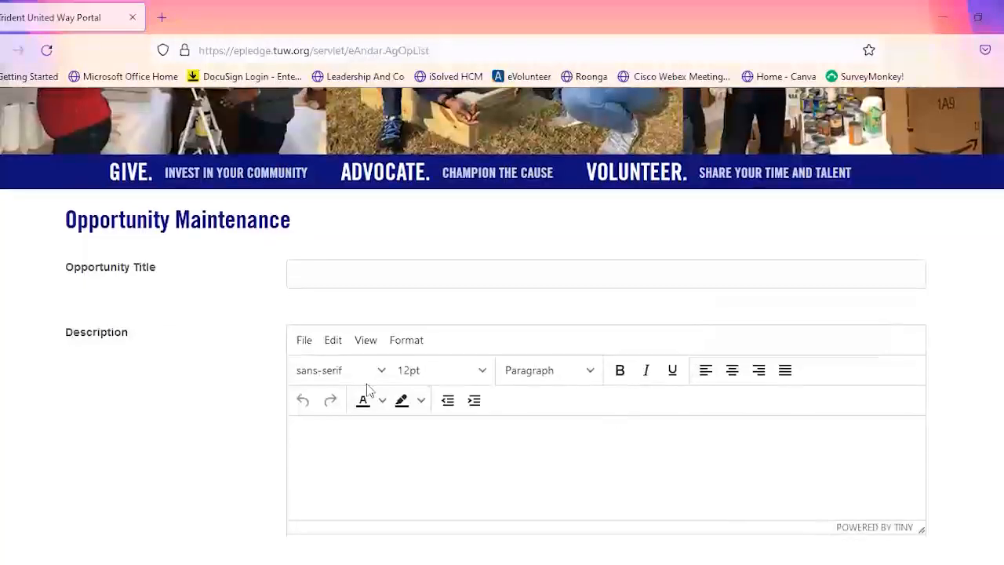
{"action": "type", "text": "Days of Caring"}
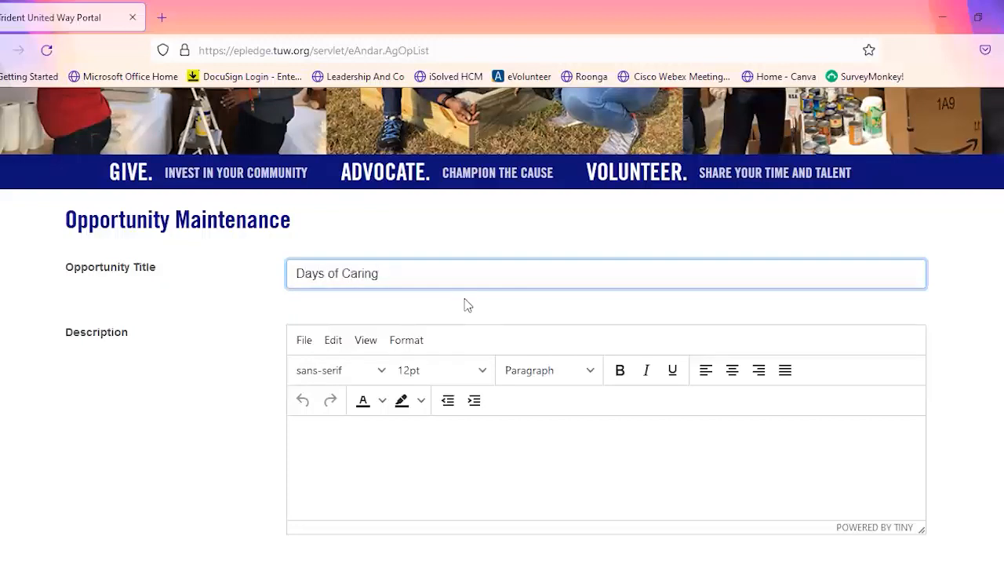
{"action": "type", "text": " Proejctect"}
- Enter the description "detailed description, the purpose or reason the project is important"
{"action": "left_click", "coordinate": [383, 456]}
{"action": "type", "text": "detai"}
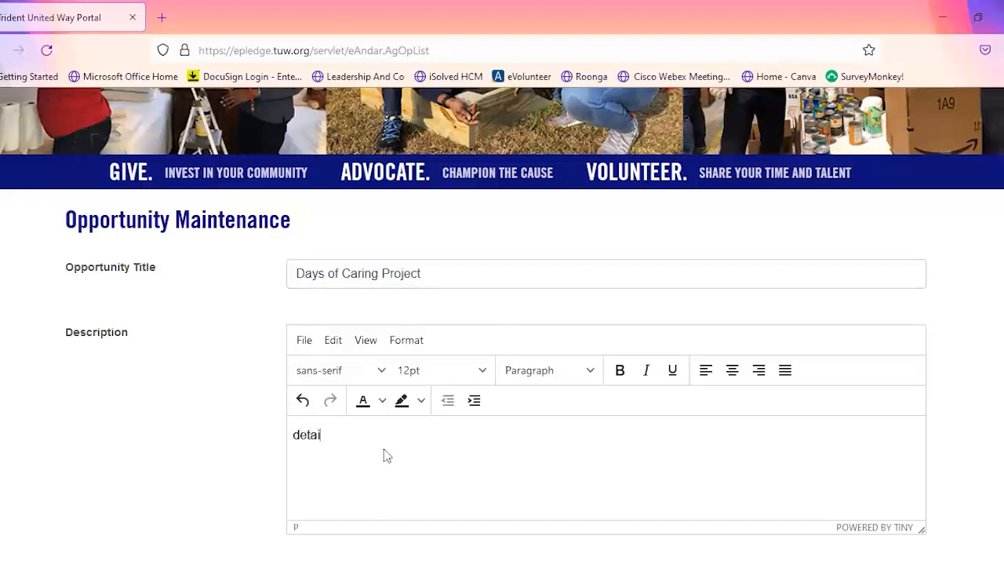
{"action": "type", "text": "led description,"}
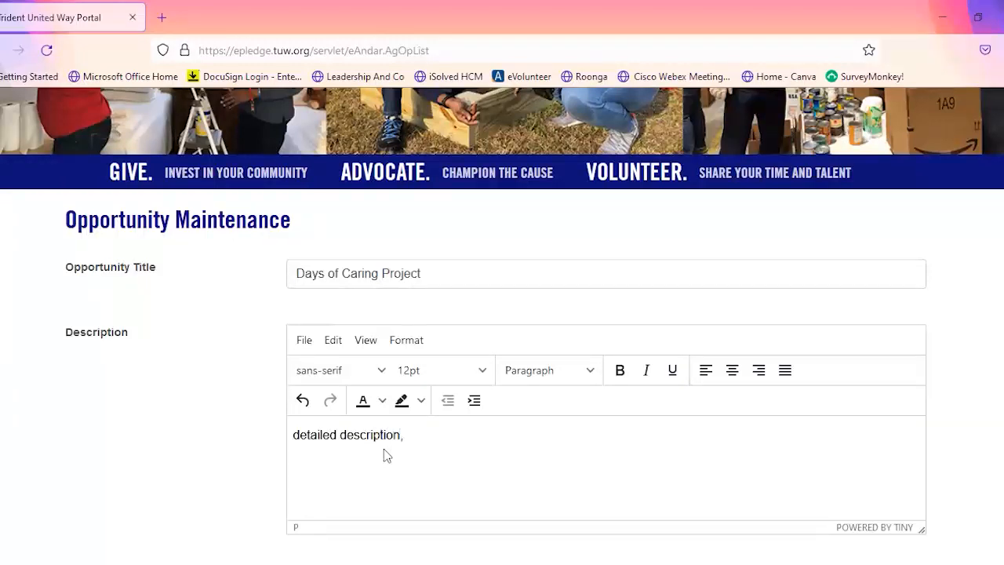
{"action": "type", "text": " the purpose or rea"}
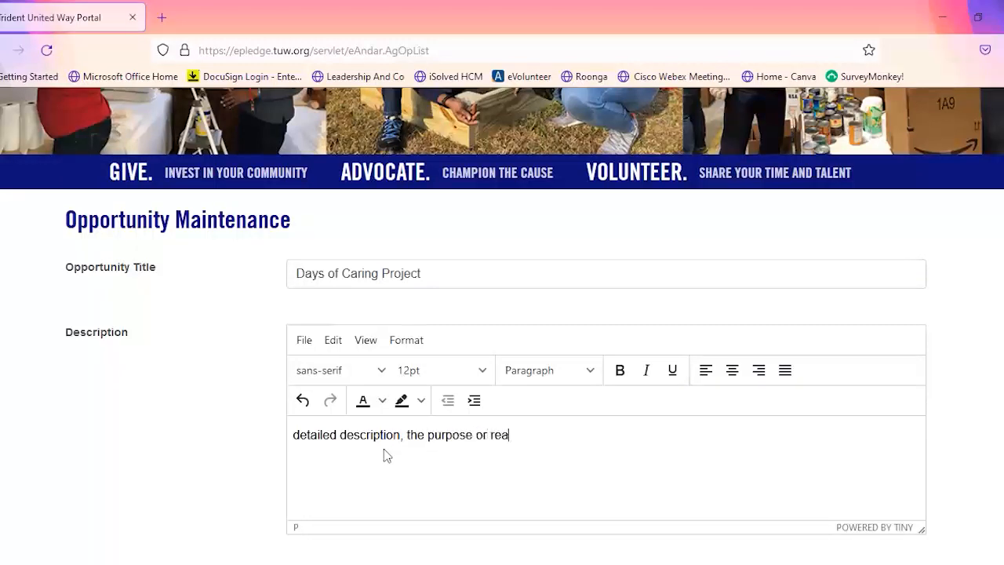
{"action": "type", "text": "son the project is important"}
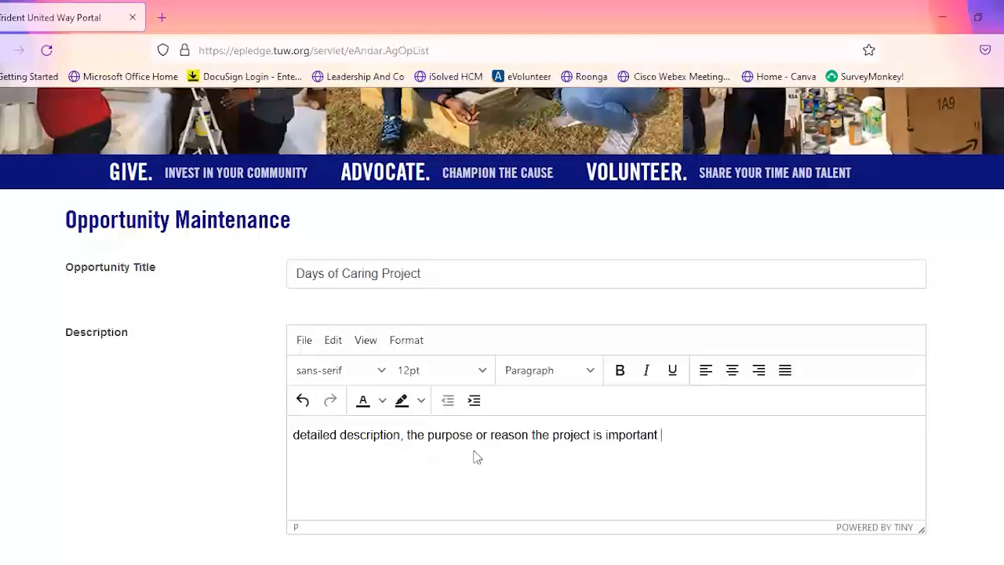
- Search the contact database for the opportunity's contact person by first and last name
{"action": "scroll", "coordinate": [469, 457], "scroll_direction": "down", "scroll_amount": 2}
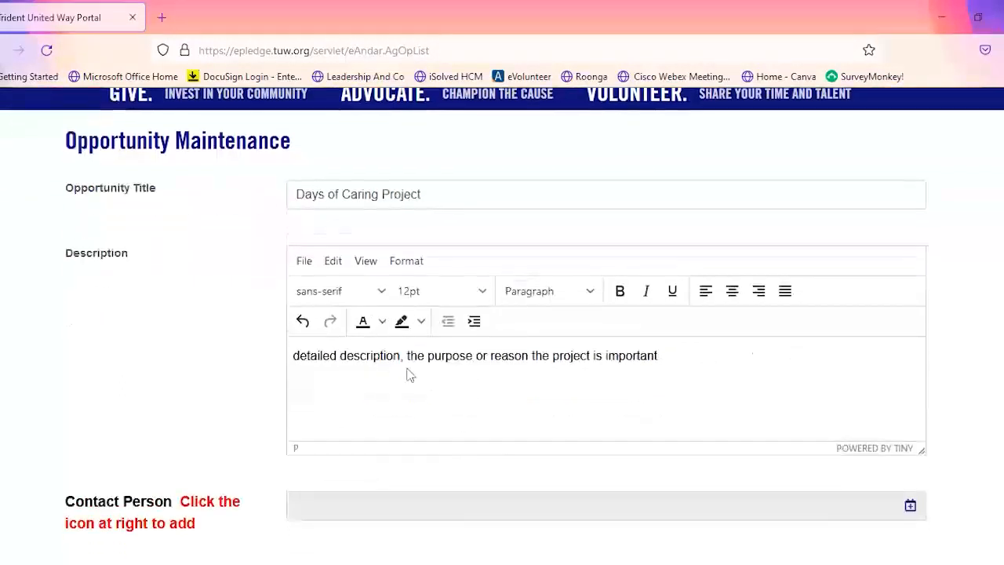
{"action": "scroll", "coordinate": [476, 392], "scroll_direction": "down", "scroll_amount": 3}
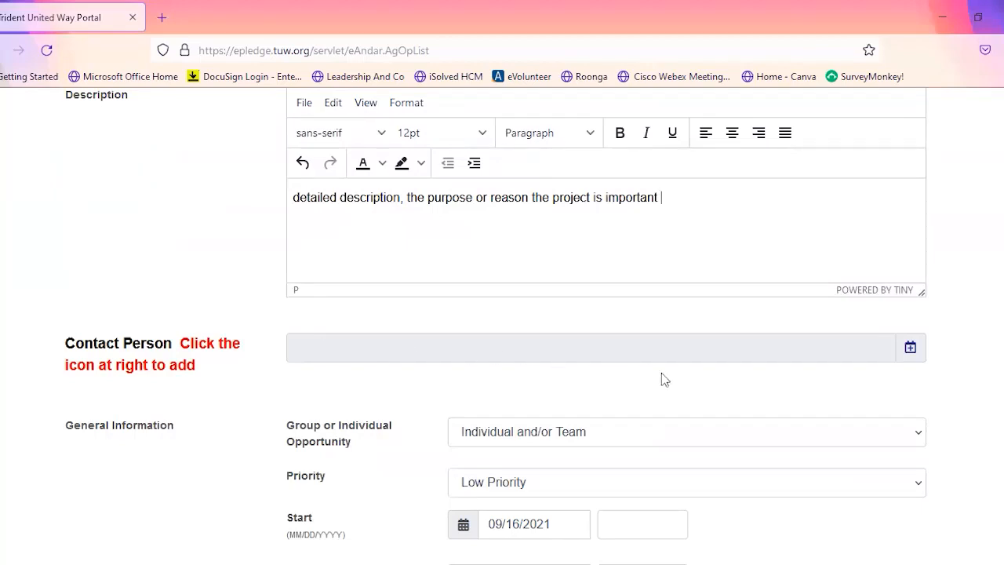
{"action": "left_click", "coordinate": [911, 351]}
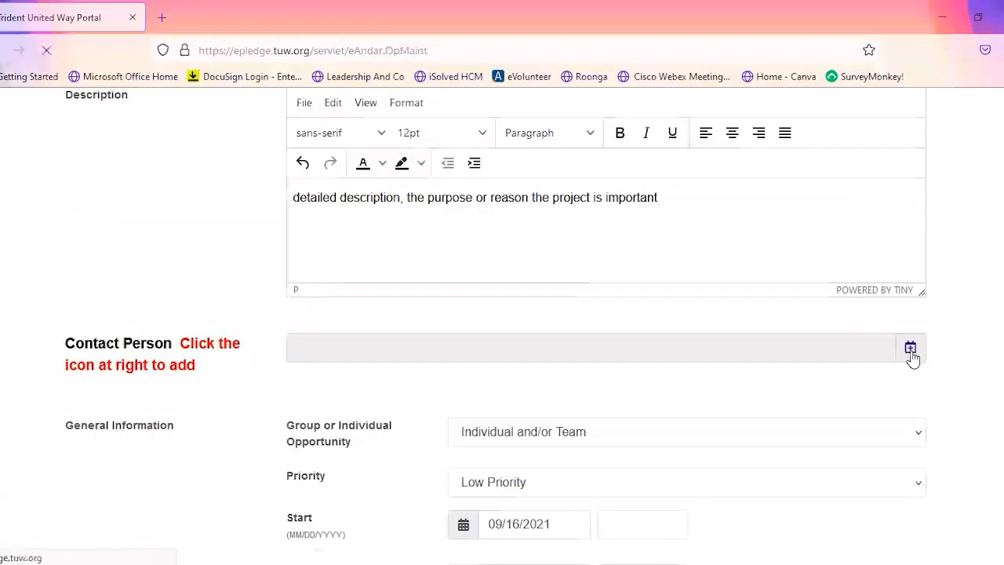
{"action": "scroll", "coordinate": [773, 353], "scroll_direction": "down", "scroll_amount": 4}
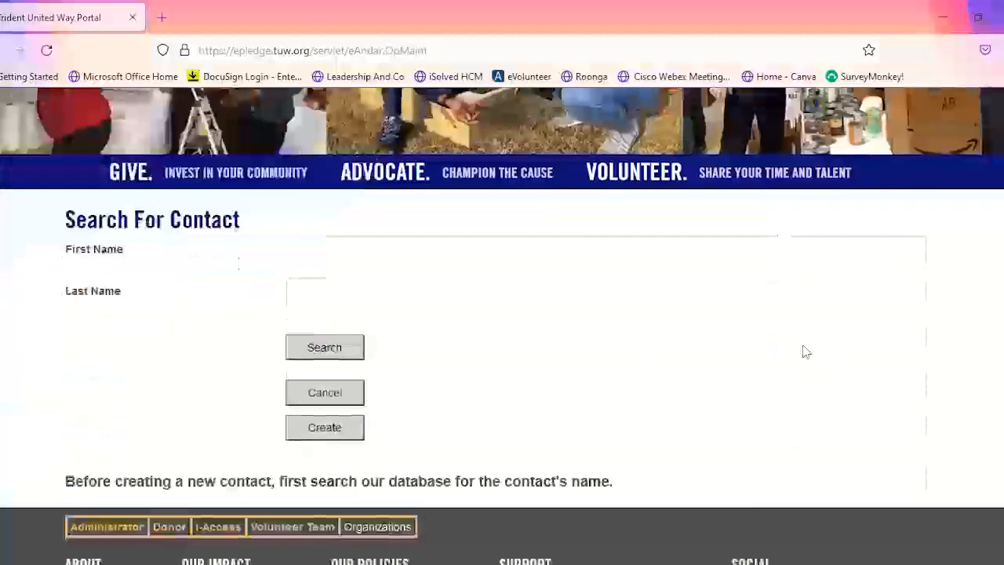
{"action": "left_click", "coordinate": [354, 245]}
{"action": "left_click", "coordinate": [365, 289]}
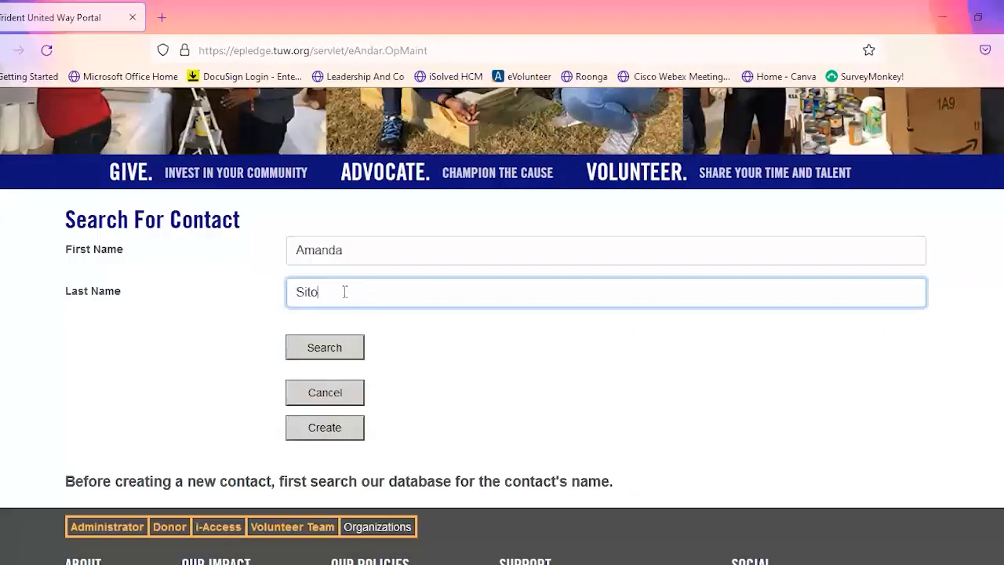
{"action": "left_click", "coordinate": [332, 353]}
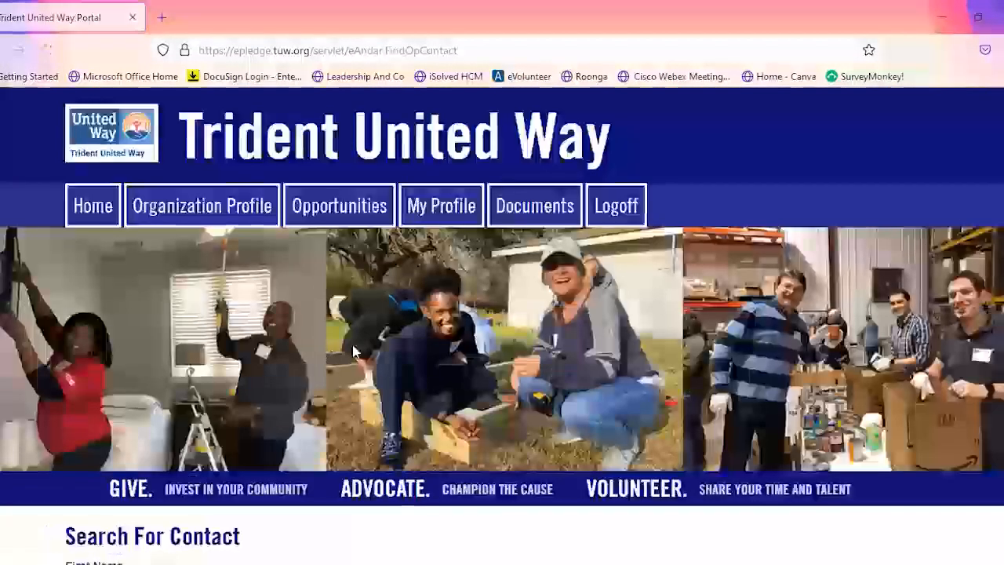
- Assign the person found in the search results as the opportunity's contact person
{"action": "scroll", "coordinate": [473, 365], "scroll_direction": "down", "scroll_amount": 1}
{"action": "scroll", "coordinate": [473, 365], "scroll_direction": "down", "scroll_amount": 10}
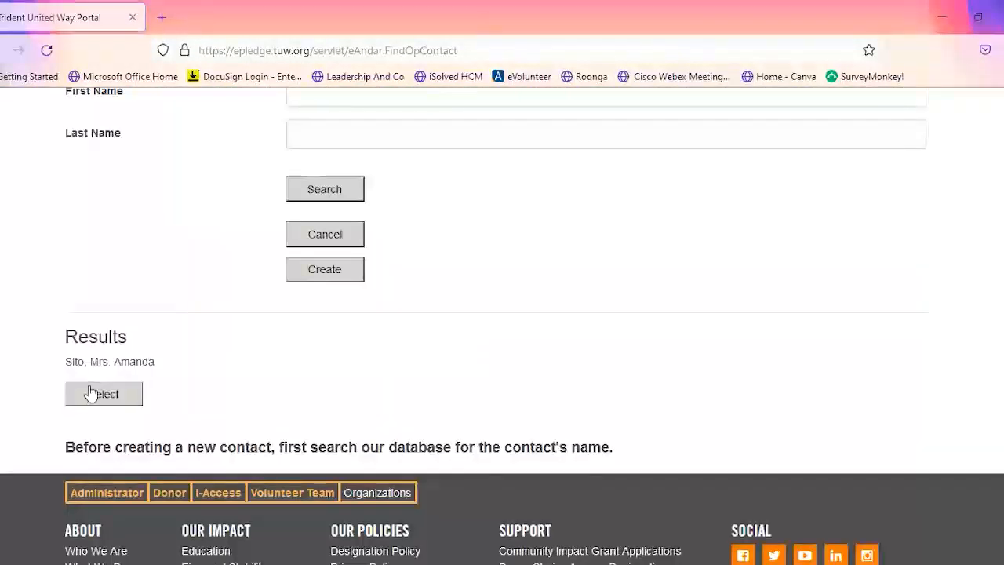
{"action": "left_click", "coordinate": [121, 402]}
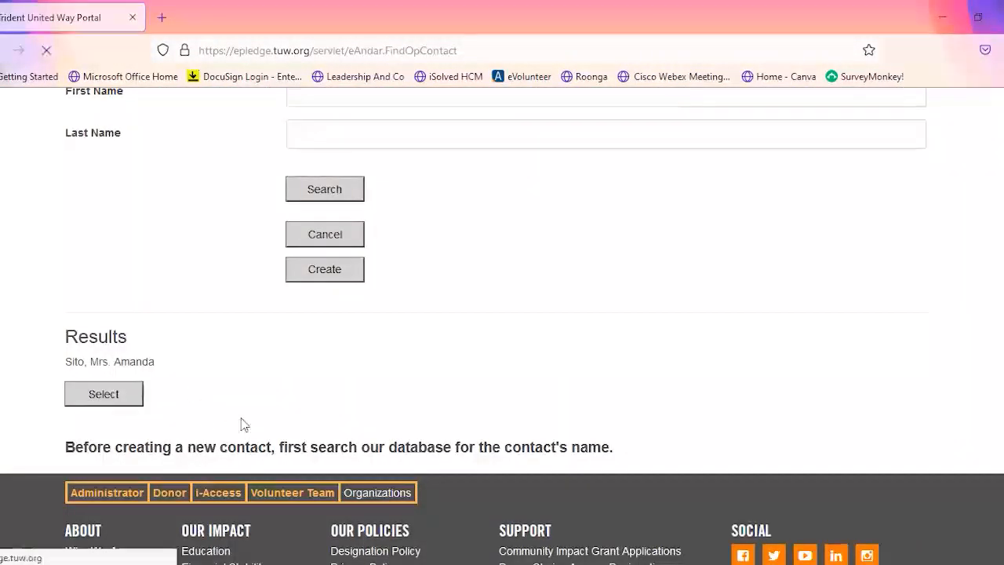
- Set the opportunity's start date to 11/18/2021 using the calendar
{"action": "scroll", "coordinate": [482, 416], "scroll_direction": "down", "scroll_amount": 5}
{"action": "scroll", "coordinate": [508, 405], "scroll_direction": "down", "scroll_amount": 2}
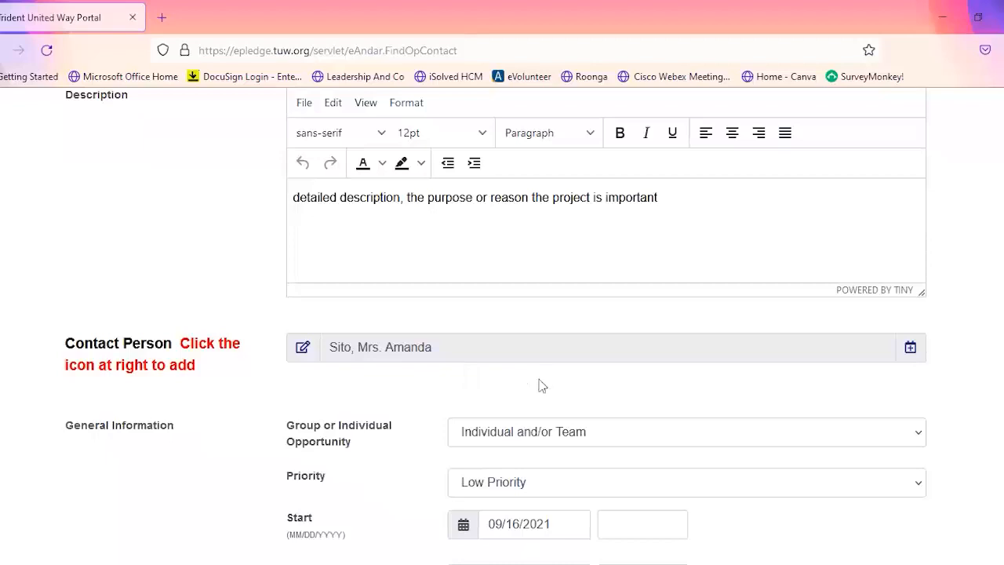
{"action": "scroll", "coordinate": [541, 384], "scroll_direction": "down", "scroll_amount": 2}
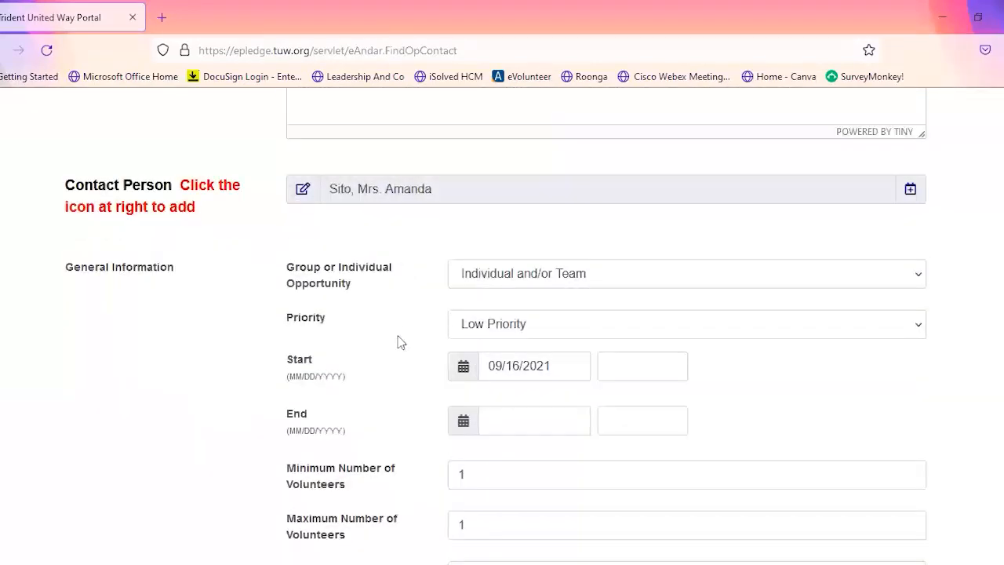
{"action": "scroll", "coordinate": [399, 379], "scroll_direction": "down", "scroll_amount": 1}
{"action": "left_click", "coordinate": [516, 286]}
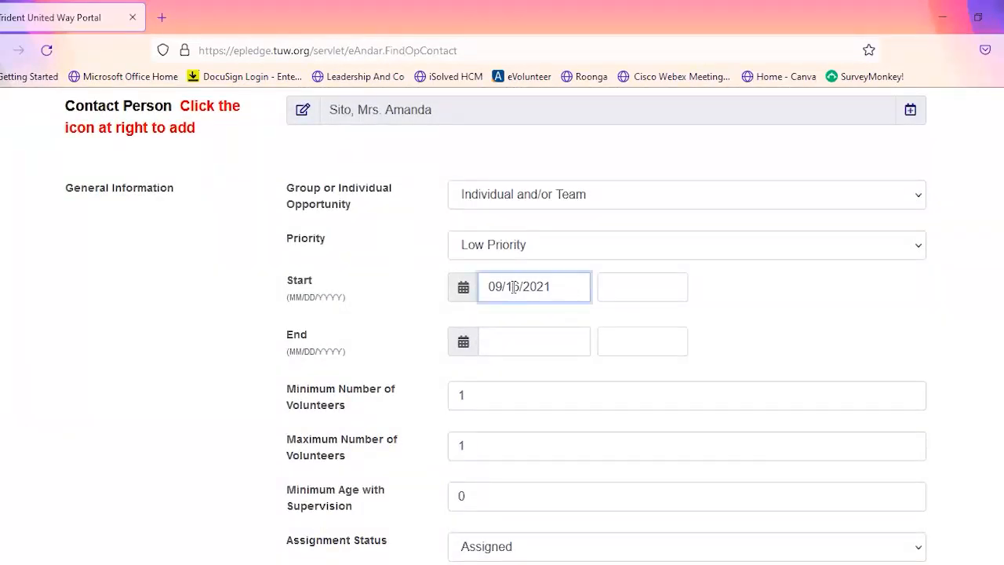
{"action": "left_click", "coordinate": [463, 287]}
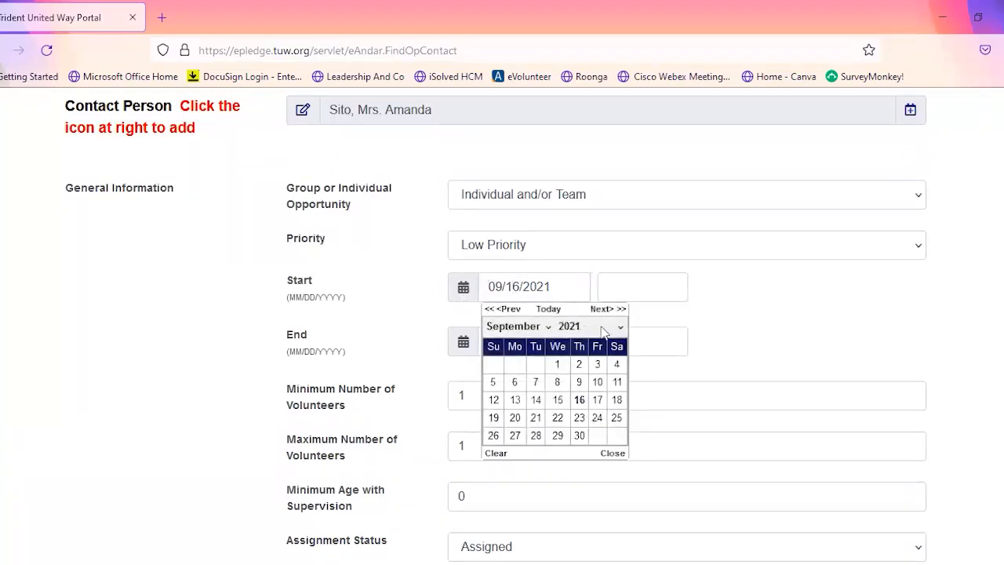
{"action": "left_click", "coordinate": [549, 327]}
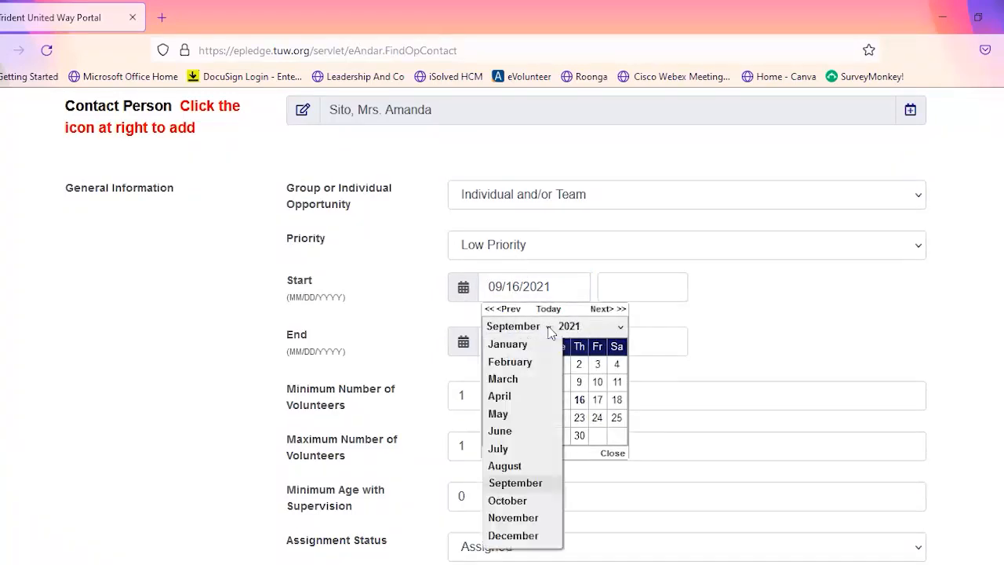
{"action": "left_click", "coordinate": [514, 518]}
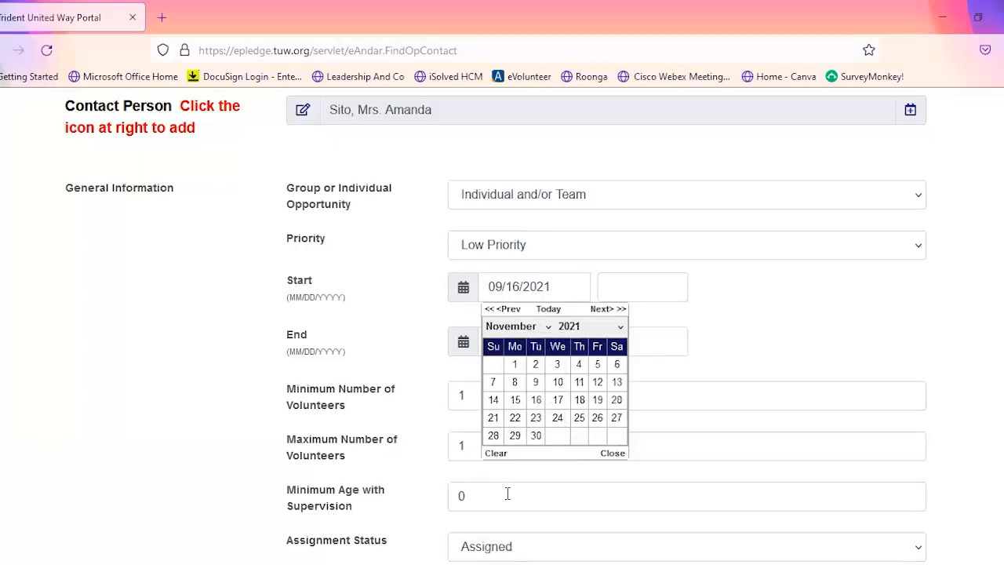
{"action": "left_click", "coordinate": [580, 401]}
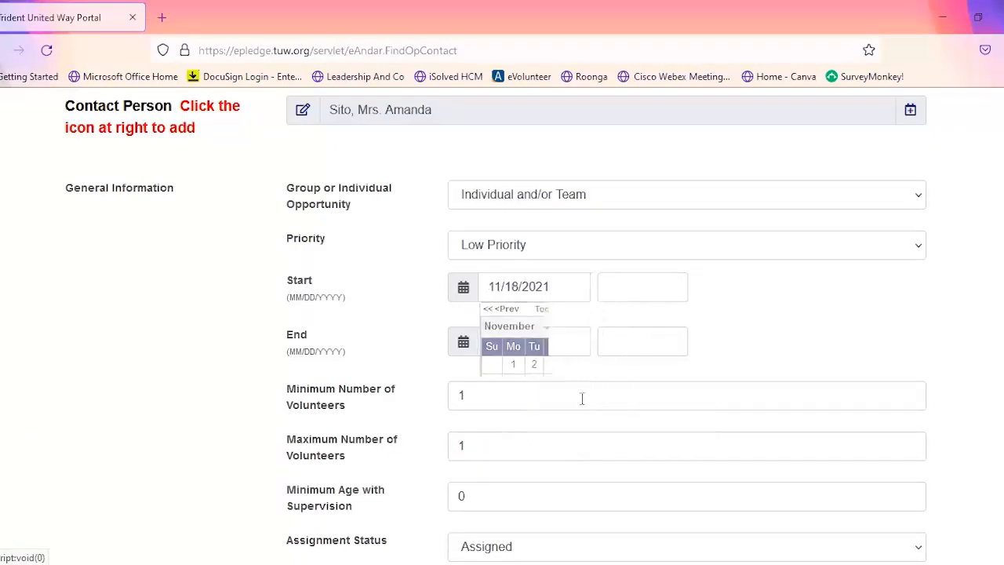
- Set the opportunity's start time to 01:00 PM
{"action": "left_click", "coordinate": [632, 284]}
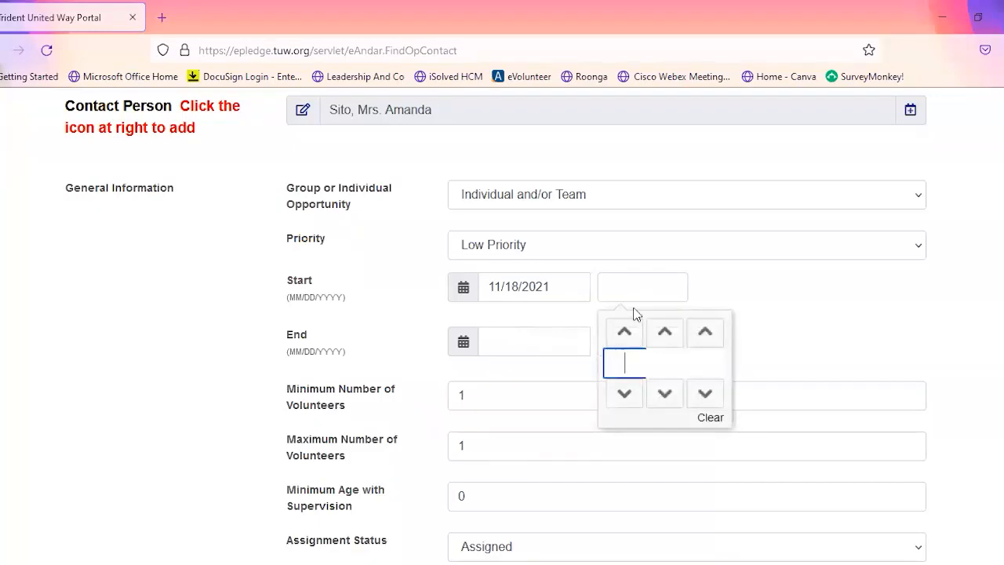
{"action": "type", "text": "2"}
{"action": "key", "text": "BackSpace"}
{"action": "key", "text": "BackSpace"}
{"action": "left_click", "coordinate": [632, 333]}
{"action": "left_click", "coordinate": [632, 333]}
{"action": "left_click", "coordinate": [633, 333]}
{"action": "left_click", "coordinate": [624, 394]}
{"action": "left_click", "coordinate": [633, 394]}
{"action": "left_click", "coordinate": [666, 333]}
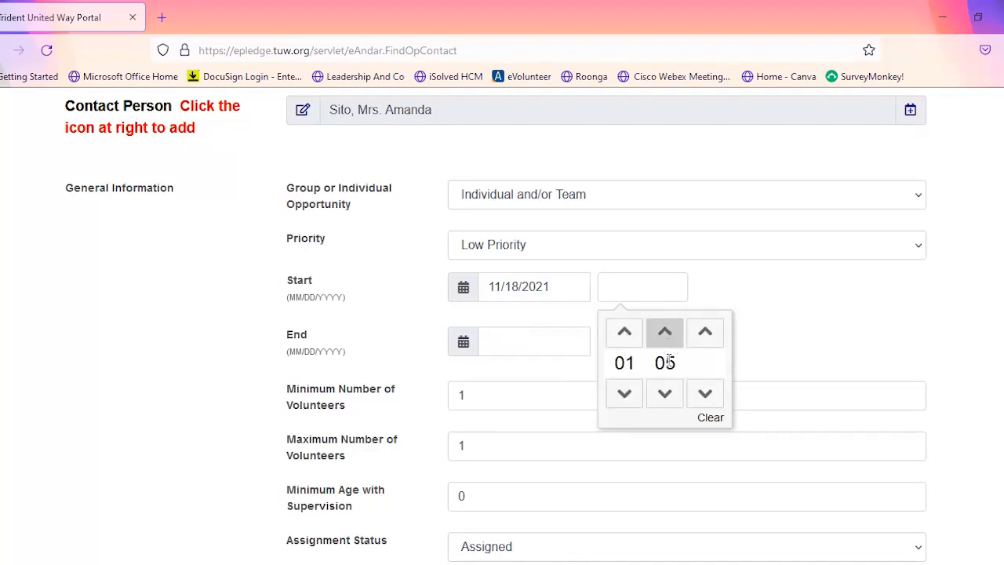
{"action": "left_click", "coordinate": [666, 394]}
{"action": "left_click", "coordinate": [709, 394]}
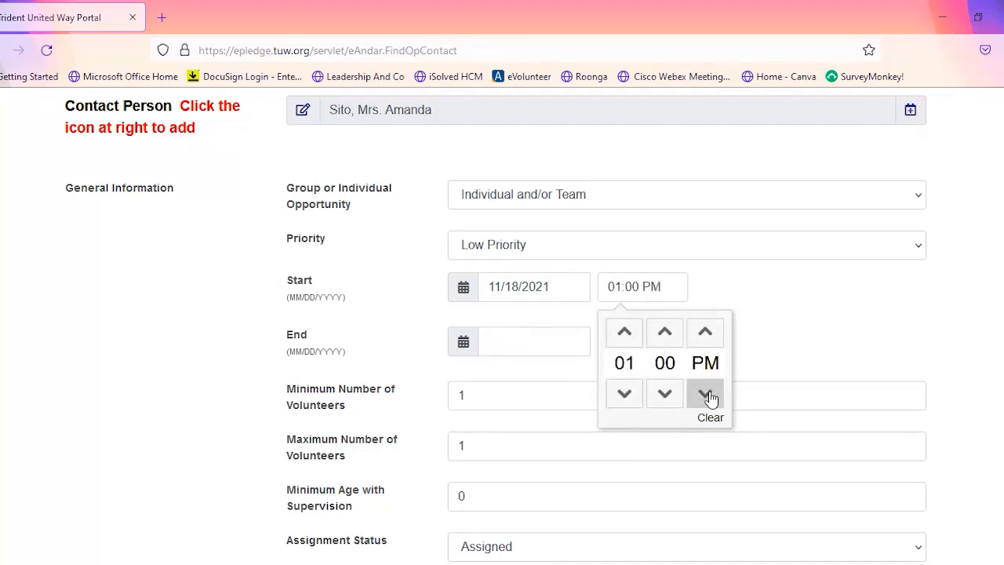
- Set the opportunity's end date to 11/18/2021
{"action": "left_click", "coordinate": [522, 343]}
{"action": "type", "text": "11/18/2021"}
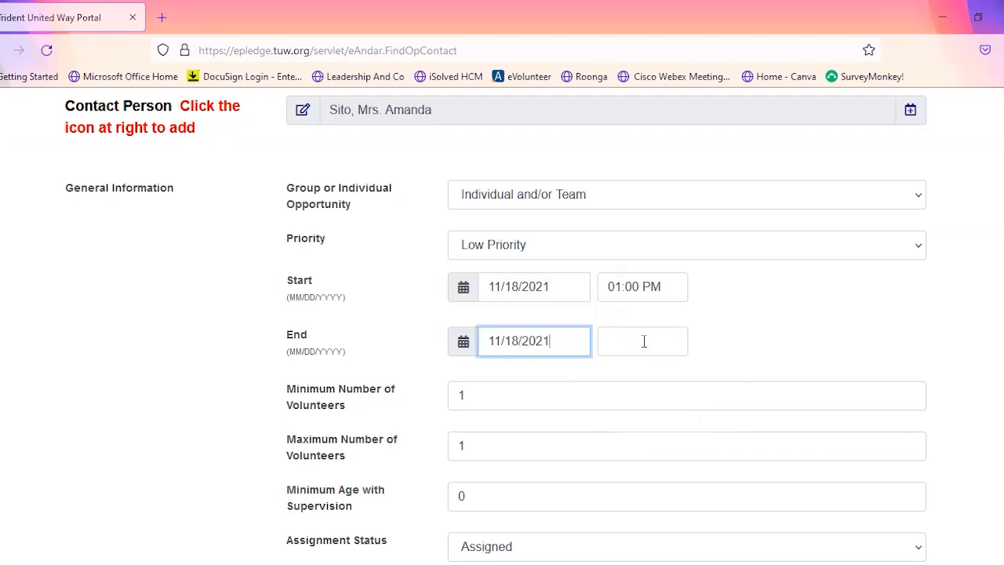
- Set the opportunity's end time to 04:00 PM
{"action": "left_click", "coordinate": [641, 343]}
{"action": "left_click", "coordinate": [626, 390]}
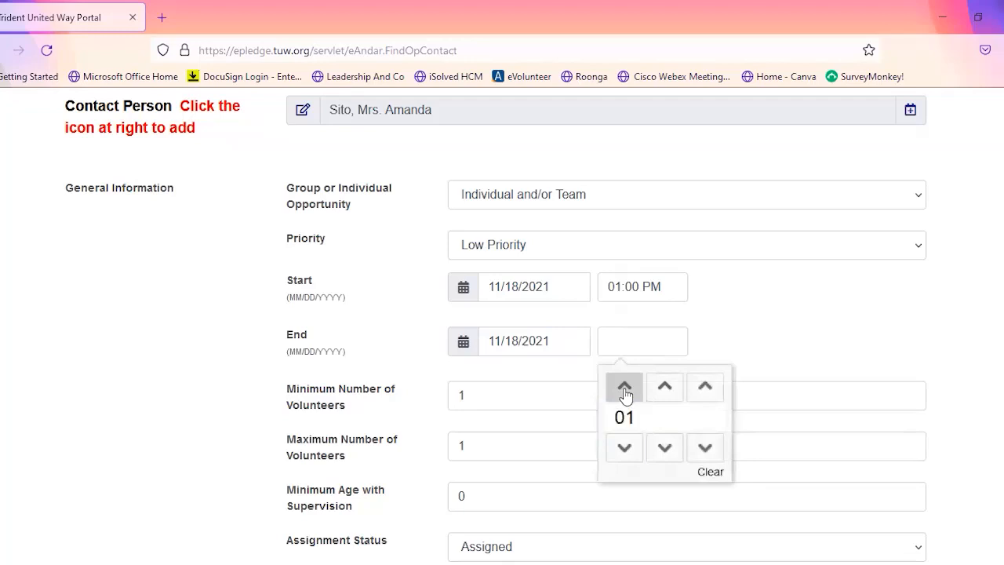
{"action": "left_click", "coordinate": [625, 390]}
{"action": "left_click", "coordinate": [626, 390]}
{"action": "left_click", "coordinate": [664, 387]}
{"action": "left_click", "coordinate": [664, 448]}
{"action": "left_click", "coordinate": [720, 398]}
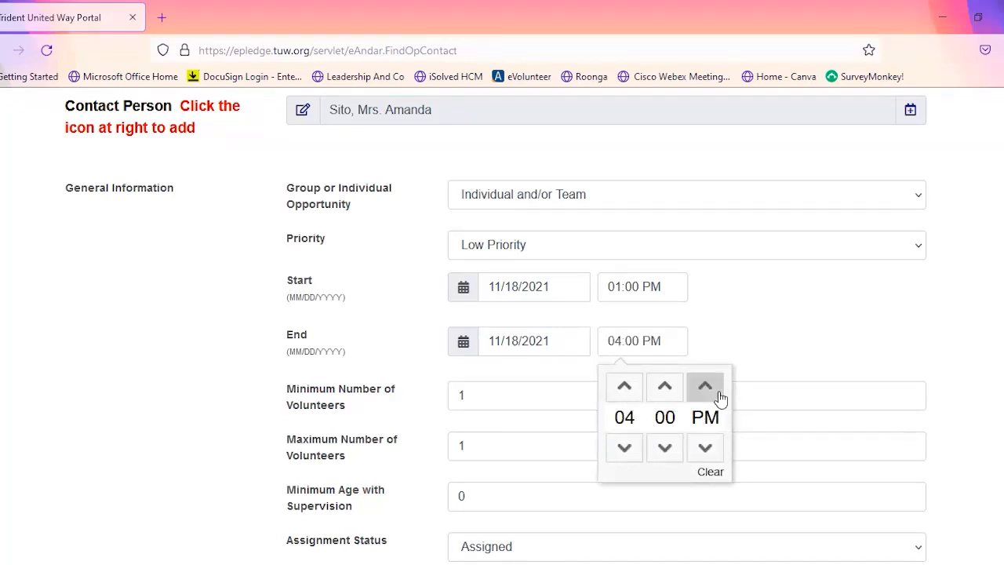
{"action": "left_click", "coordinate": [718, 343]}
- Set the maximum number of volunteers to 10
{"action": "scroll", "coordinate": [503, 424], "scroll_direction": "down", "scroll_amount": 2}
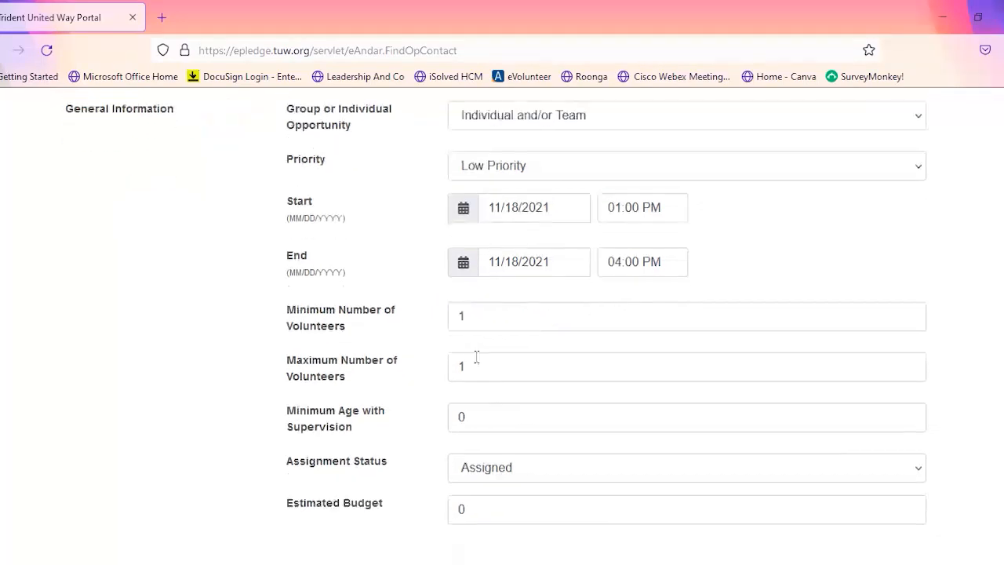
{"action": "scroll", "coordinate": [476, 357], "scroll_direction": "down", "scroll_amount": 2}
{"action": "left_click", "coordinate": [488, 287]}
{"action": "type", "text": "0"}
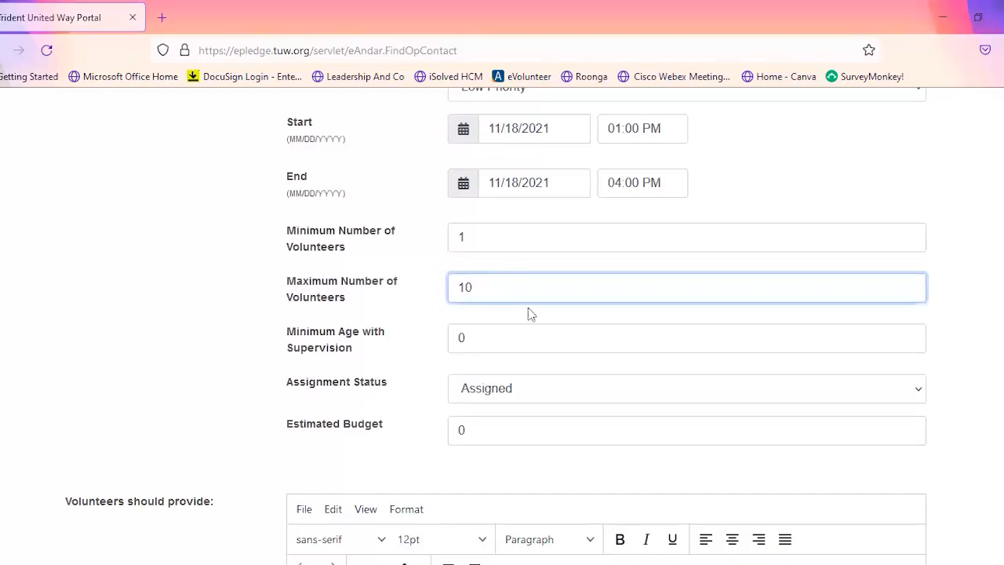
- Set the minimum age with supervision to 15
{"action": "left_click", "coordinate": [508, 336]}
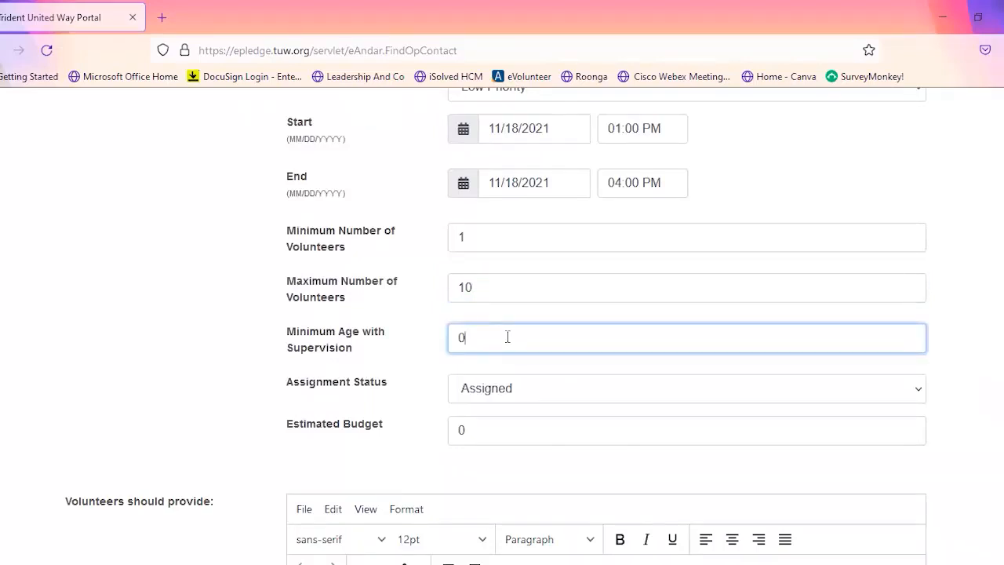
{"action": "key", "text": "BackSpace"}
{"action": "key", "text": "BackSpace"}
{"action": "key", "text": "BackSpace"}
{"action": "left_click", "coordinate": [428, 352]}
- Set the opportunity's estimated budget to 200
{"action": "scroll", "coordinate": [430, 351], "scroll_direction": "down", "scroll_amount": 2}
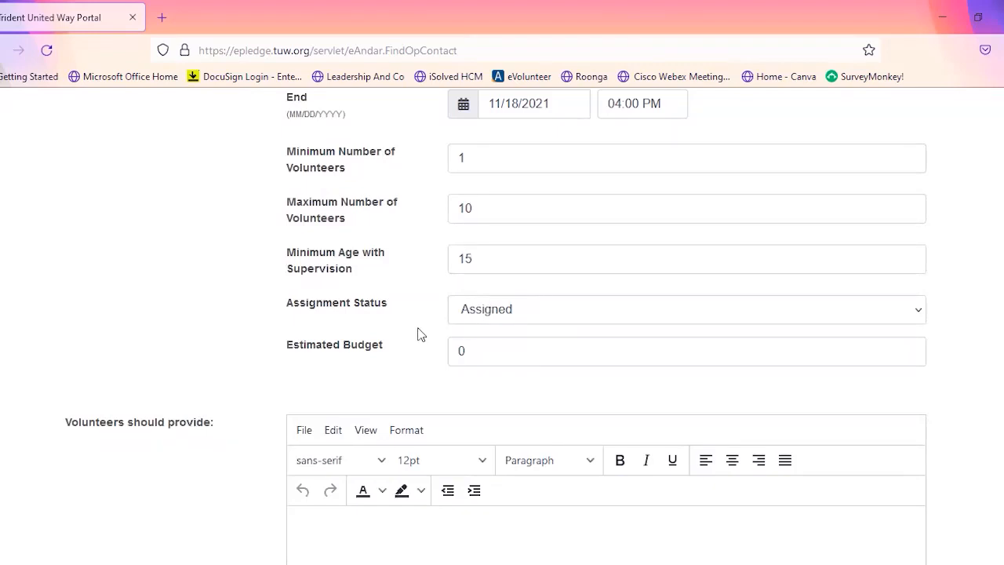
{"action": "left_click", "coordinate": [486, 350]}
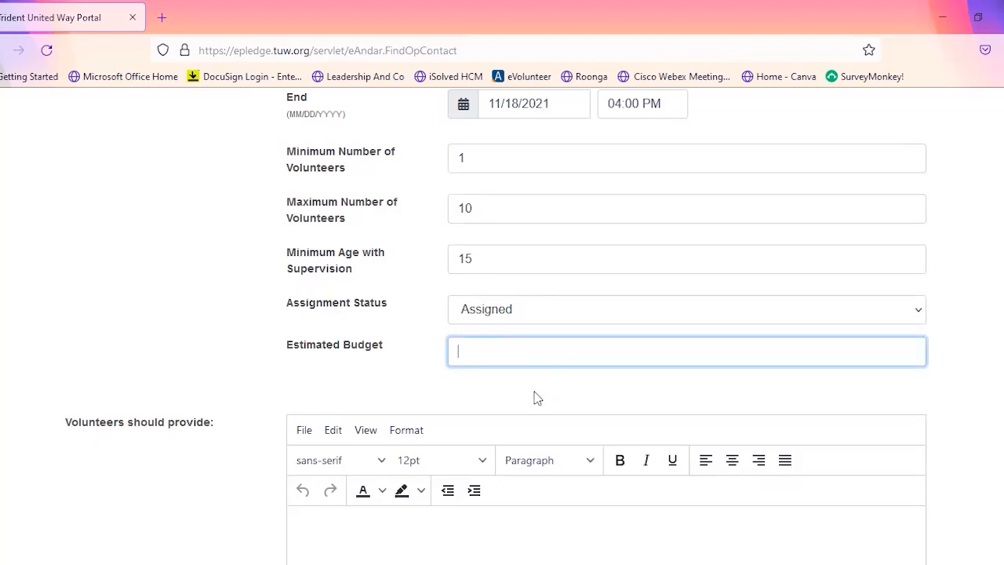
{"action": "type", "text": "200"}
{"action": "left_click", "coordinate": [488, 392]}
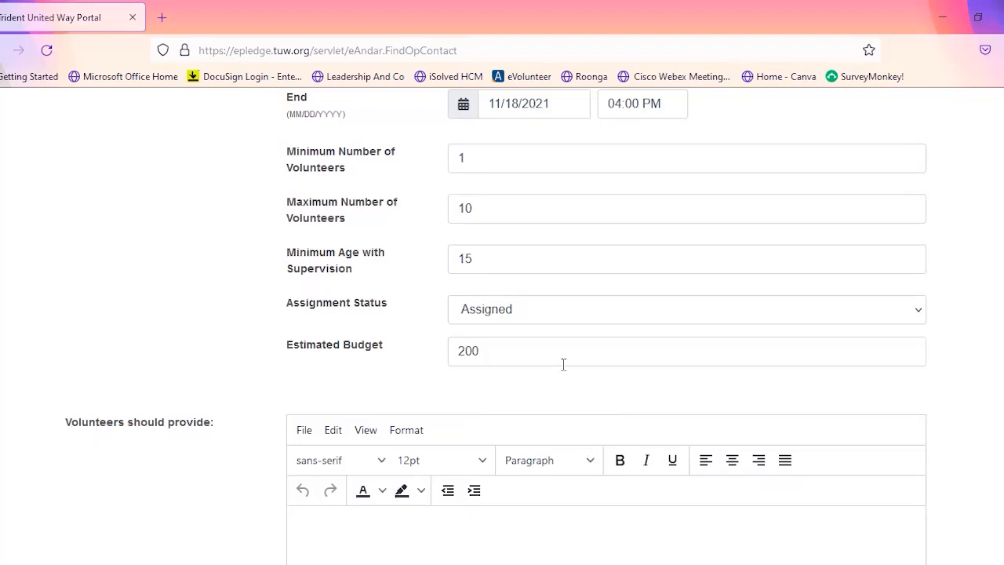
- Enter "paint - neutral, semi-gloss" as the first item volunteers should provide
{"action": "scroll", "coordinate": [583, 372], "scroll_direction": "down", "scroll_amount": 1}
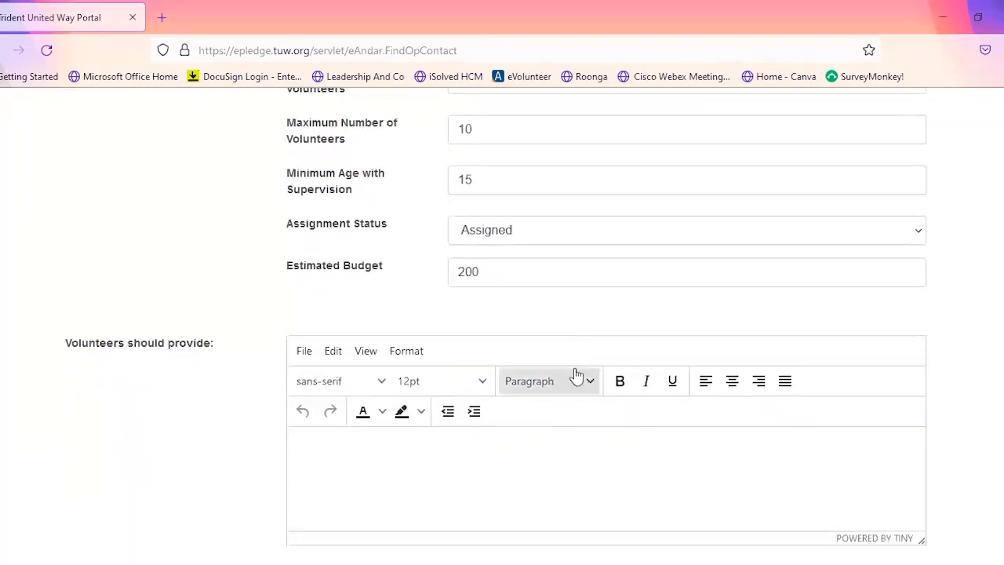
{"action": "scroll", "coordinate": [581, 444], "scroll_direction": "down", "scroll_amount": 1}
{"action": "left_click", "coordinate": [431, 389]}
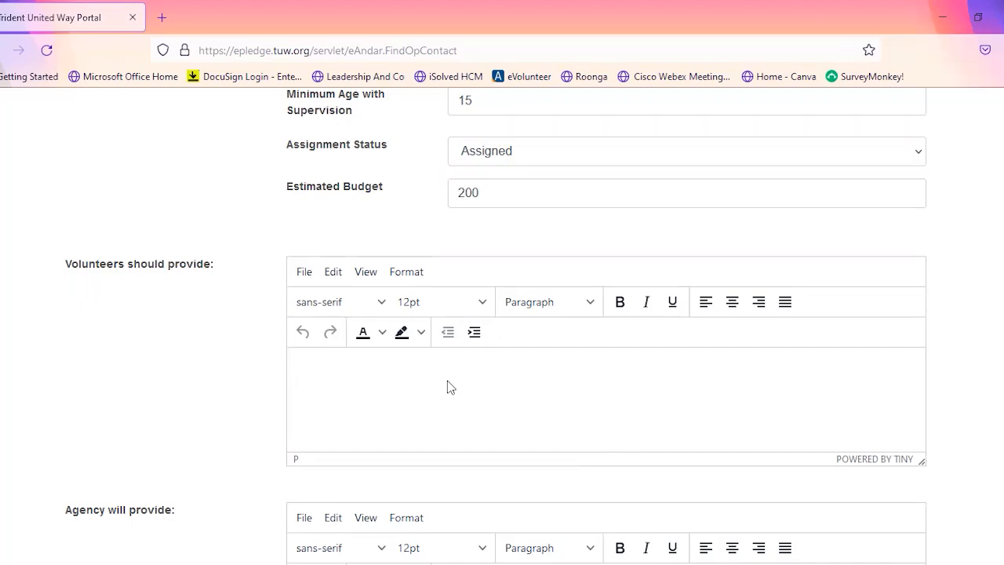
{"action": "type", "text": "aint - neutral, seem"}
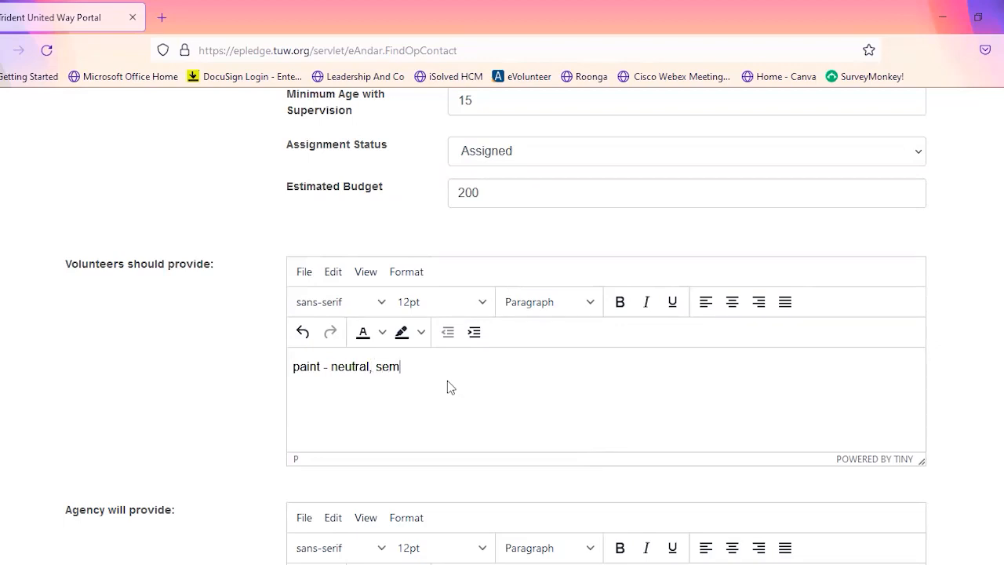
{"action": "type", "text": "i-gloss"}
- Add "brushes", "paint trays" and "rollers" on separate lines to the items volunteers should provide
{"action": "key", "text": "Return"}
{"action": "type", "text": "brushes "}
{"action": "type", "text": "pain"}
{"action": "type", "text": "t tray"}
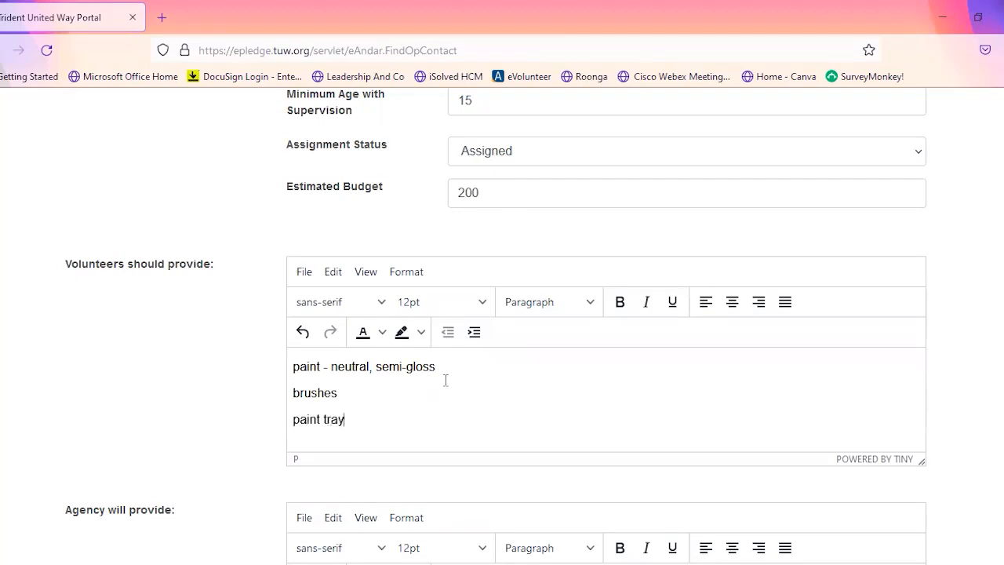
{"action": "type", "text": "s"}
{"action": "key", "text": "Return"}
{"action": "type", "text": "rolle"}
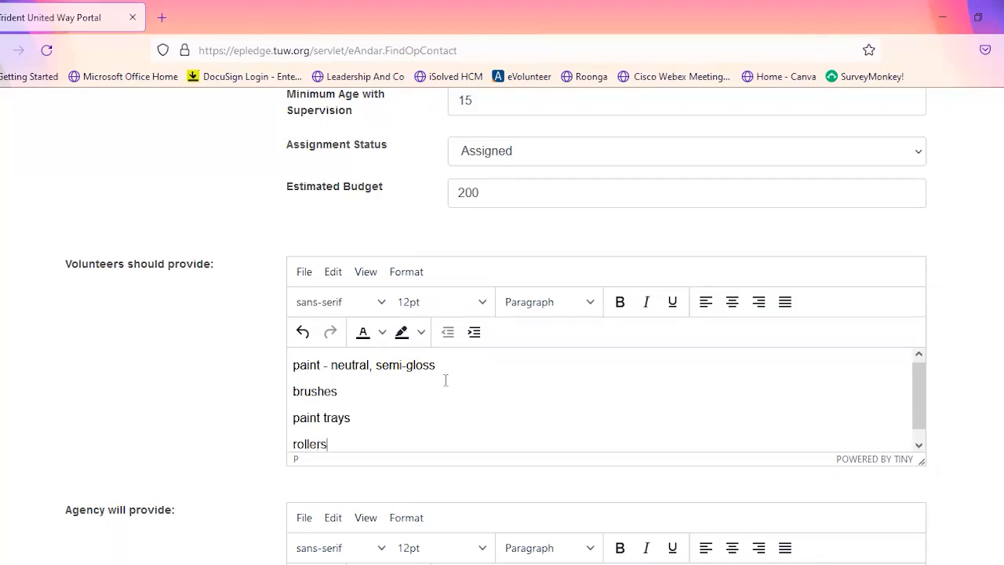
- List "water", "snacks" and "drop clothes" on separate lines as the items the agency will provide
{"action": "scroll", "coordinate": [244, 377], "scroll_direction": "down", "scroll_amount": 3}
{"action": "left_click", "coordinate": [360, 409]}
{"action": "type", "text": "water"}
{"action": "key", "text": "Return"}
{"action": "type", "text": "snack"}
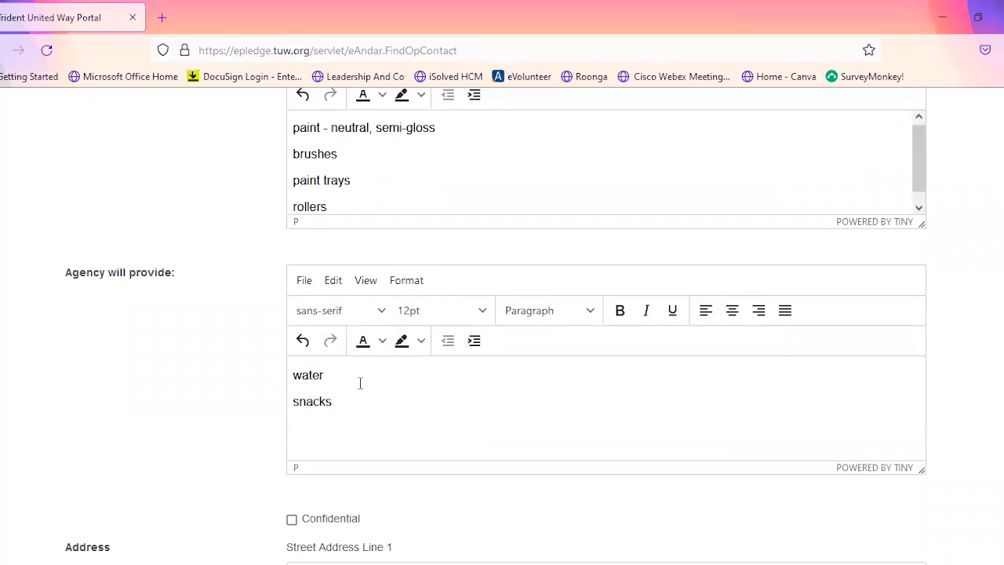
{"action": "type", "text": "s"}
{"action": "key", "text": "Return"}
{"action": "type", "text": "drop cloth"}
- Review the contact person, general information, supply lists and address entered for the opportunity
{"action": "scroll", "coordinate": [255, 383], "scroll_direction": "up", "scroll_amount": 1}
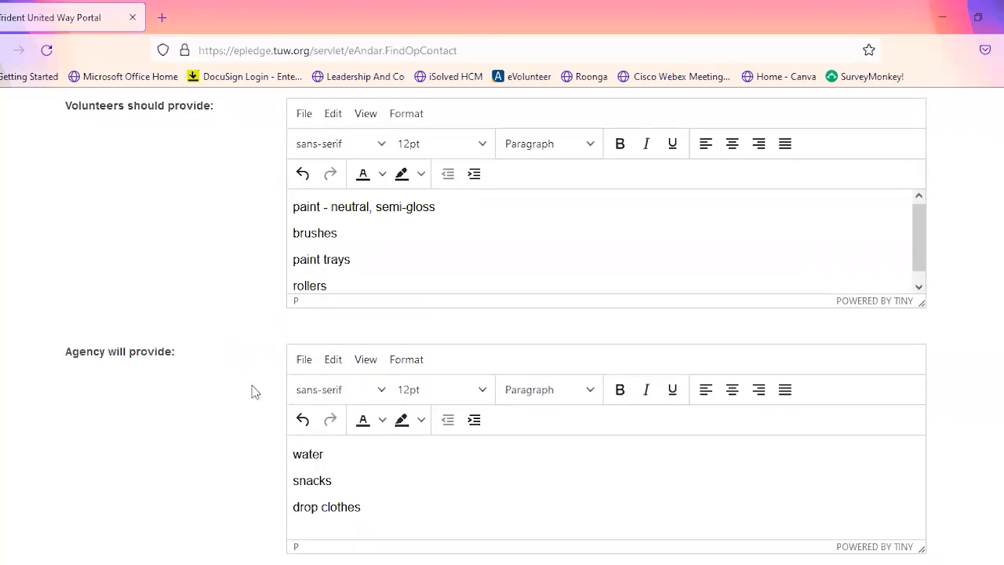
{"action": "scroll", "coordinate": [252, 391], "scroll_direction": "up", "scroll_amount": 1}
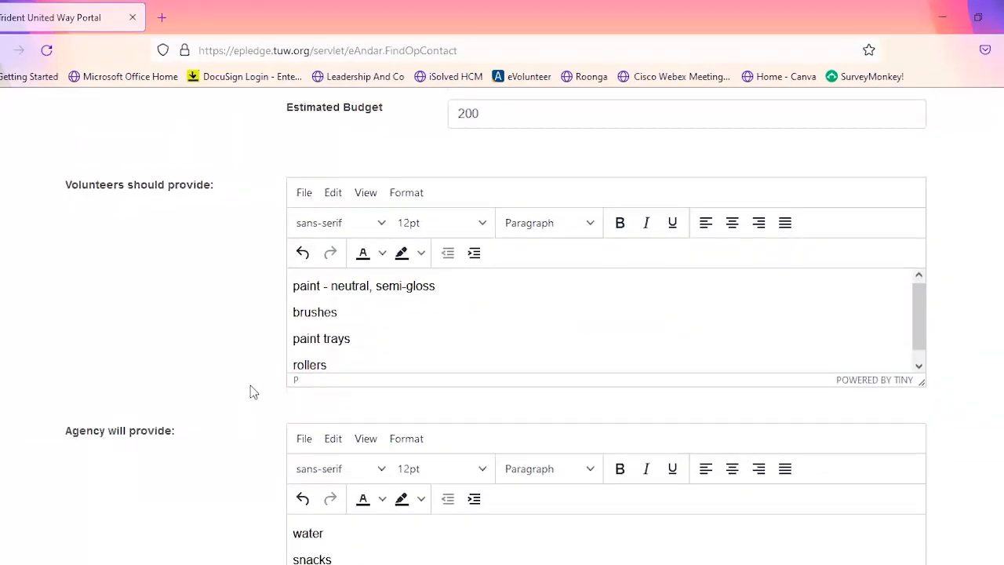
{"action": "scroll", "coordinate": [250, 385], "scroll_direction": "up", "scroll_amount": 1}
{"action": "scroll", "coordinate": [250, 385], "scroll_direction": "up", "scroll_amount": 4}
{"action": "scroll", "coordinate": [250, 385], "scroll_direction": "up", "scroll_amount": 1}
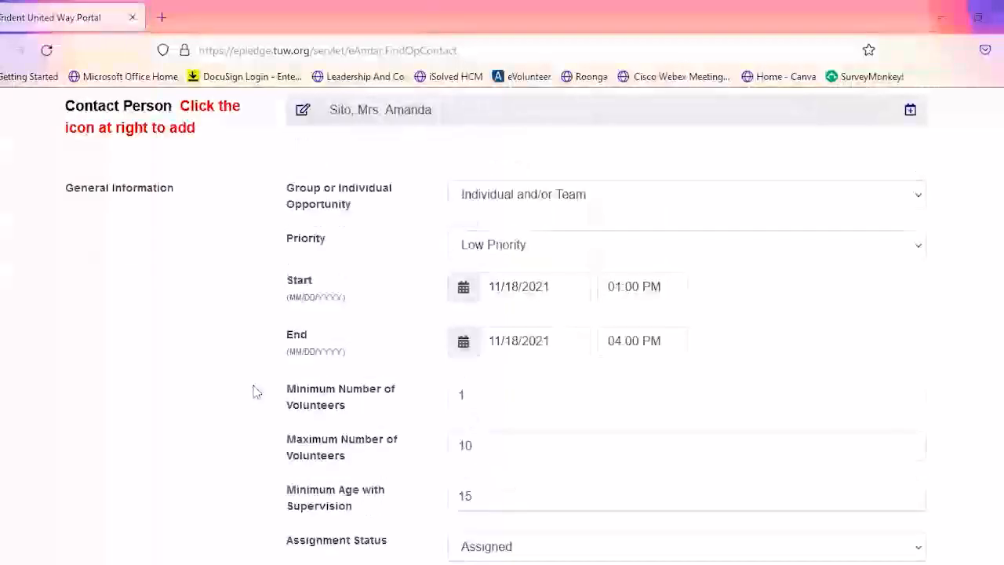
{"action": "scroll", "coordinate": [254, 390], "scroll_direction": "up", "scroll_amount": 4}
{"action": "scroll", "coordinate": [280, 338], "scroll_direction": "down", "scroll_amount": 9}
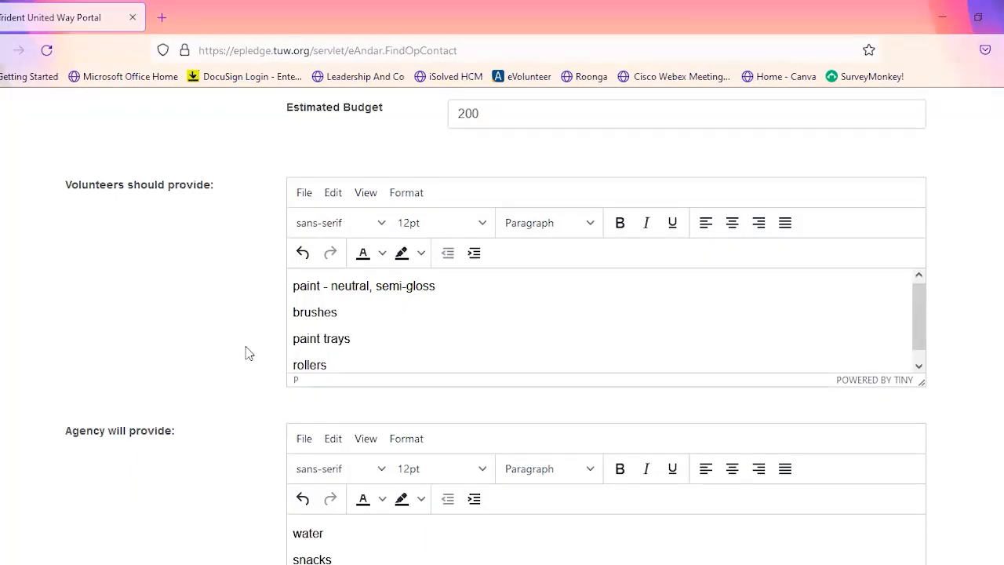
{"action": "scroll", "coordinate": [264, 352], "scroll_direction": "down", "scroll_amount": 4}
{"action": "scroll", "coordinate": [265, 352], "scroll_direction": "down", "scroll_amount": 3}
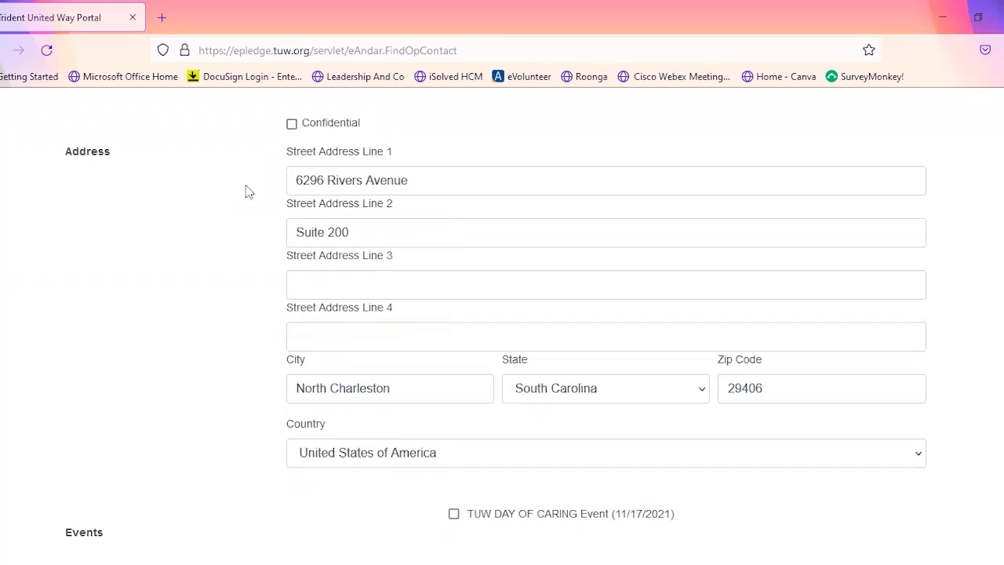
- Link the opportunity to the TUW DAY OF CARING Event (11/17/2021) and select the Day Of Caring interest
{"action": "scroll", "coordinate": [236, 310], "scroll_direction": "down", "scroll_amount": 1}
{"action": "scroll", "coordinate": [235, 310], "scroll_direction": "down", "scroll_amount": 2}
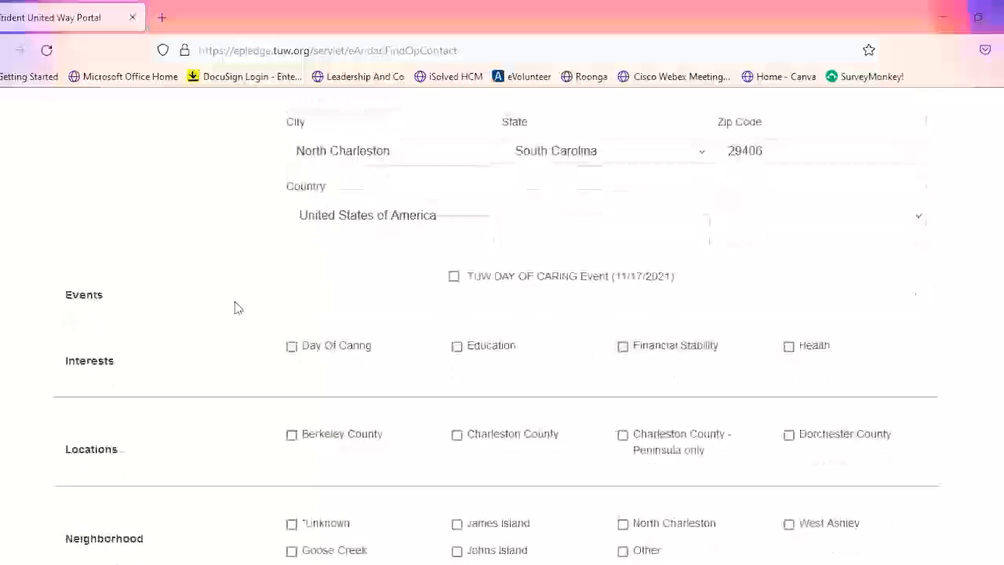
{"action": "left_click", "coordinate": [456, 281]}
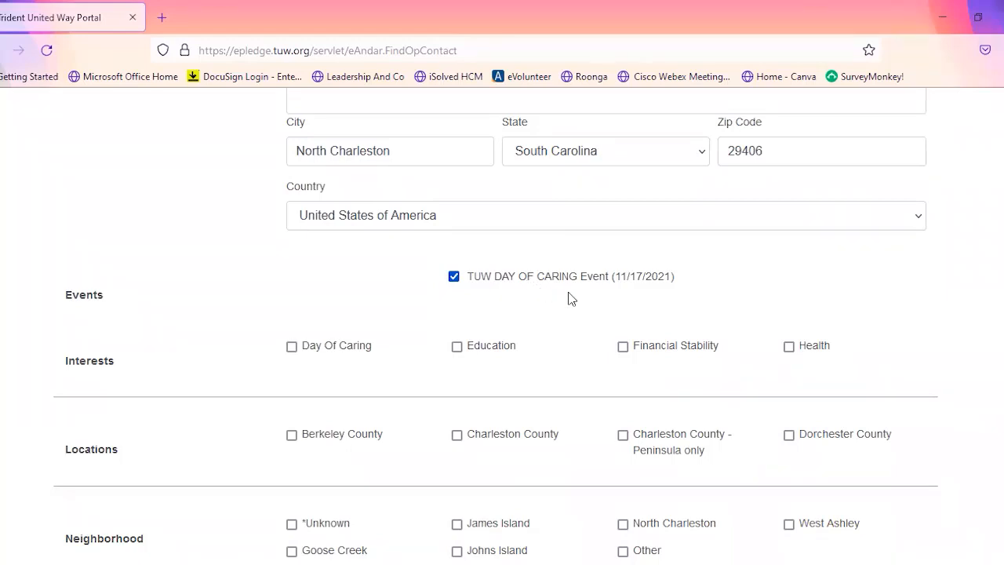
{"action": "scroll", "coordinate": [567, 295], "scroll_direction": "down", "scroll_amount": 1}
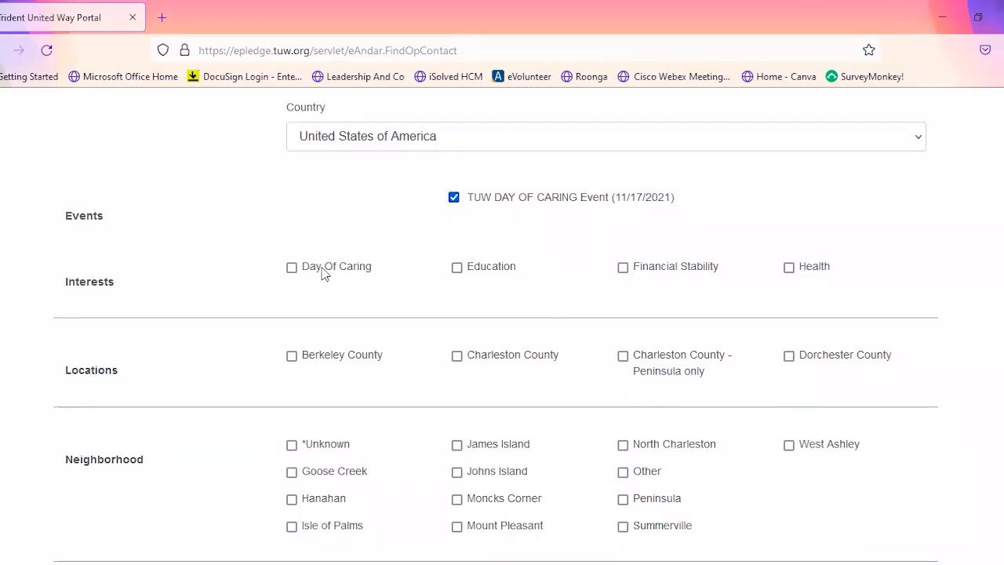
{"action": "left_click", "coordinate": [292, 268]}
- Select Charleston County as the opportunity's location and Moncks Corner as its neighborhood
{"action": "scroll", "coordinate": [388, 302], "scroll_direction": "down", "scroll_amount": 2}
{"action": "left_click", "coordinate": [458, 279]}
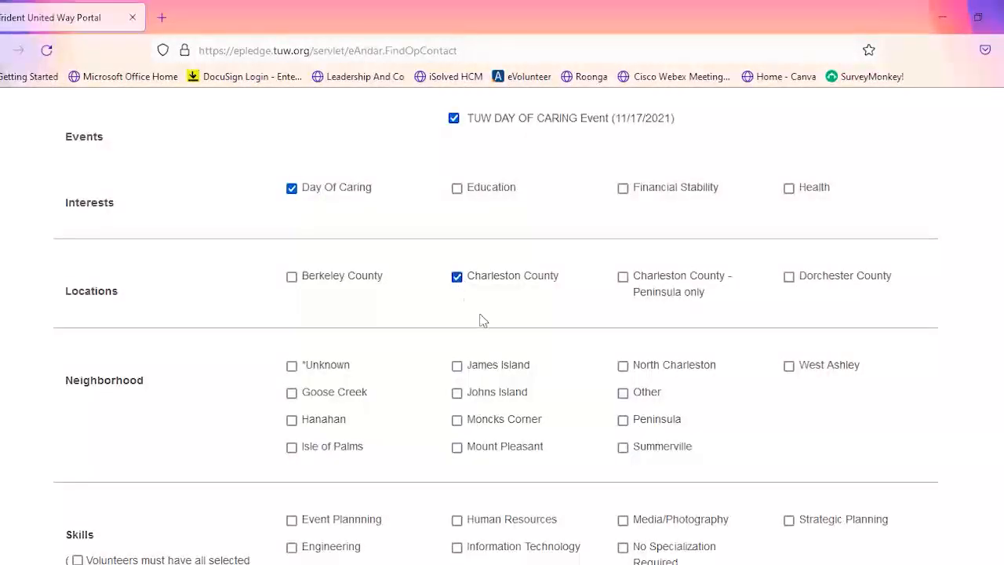
{"action": "scroll", "coordinate": [482, 321], "scroll_direction": "down", "scroll_amount": 2}
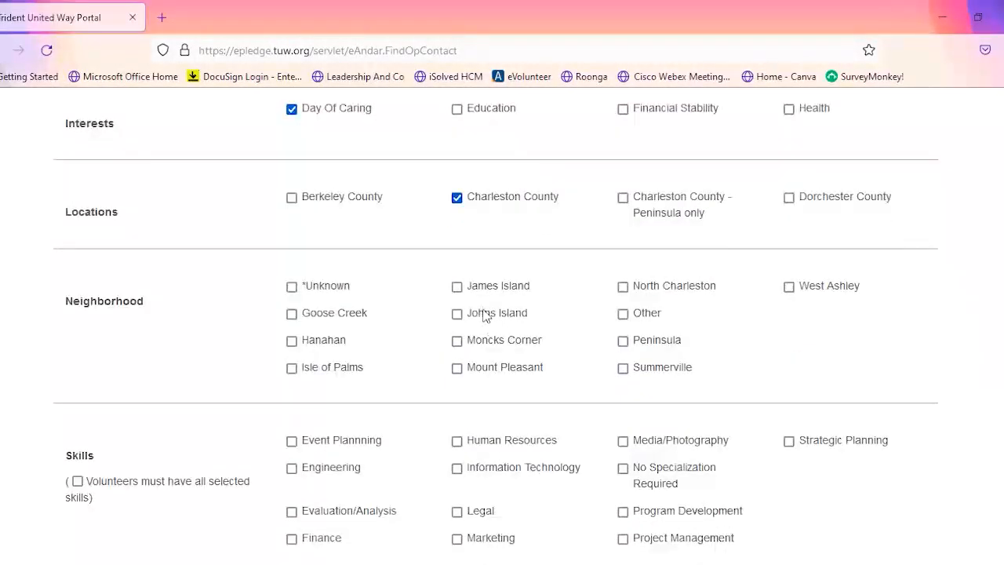
{"action": "left_click", "coordinate": [458, 342]}
- Select No Specialization Required as the skill for the opportunity
{"action": "scroll", "coordinate": [575, 347], "scroll_direction": "down", "scroll_amount": 2}
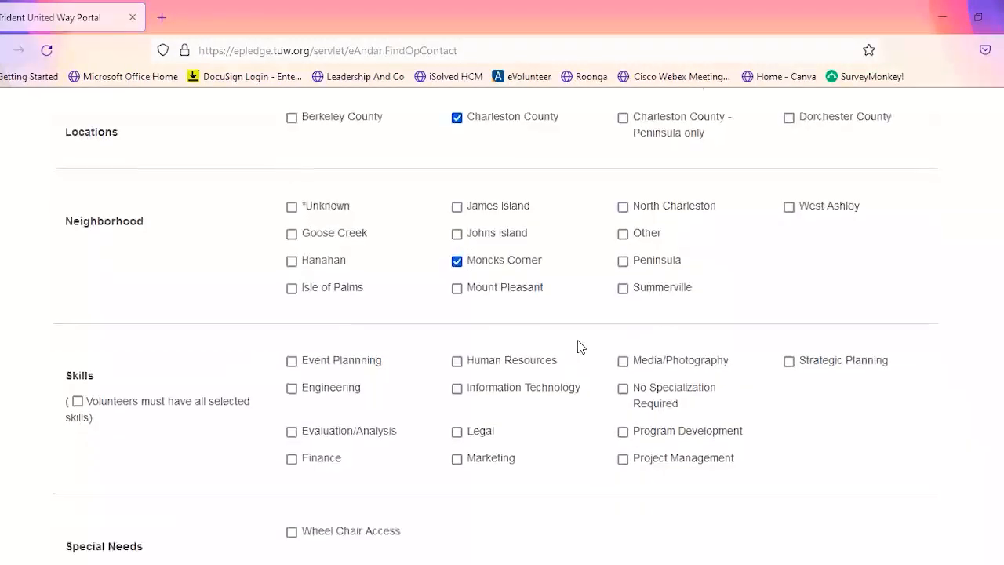
{"action": "scroll", "coordinate": [585, 341], "scroll_direction": "down", "scroll_amount": 2}
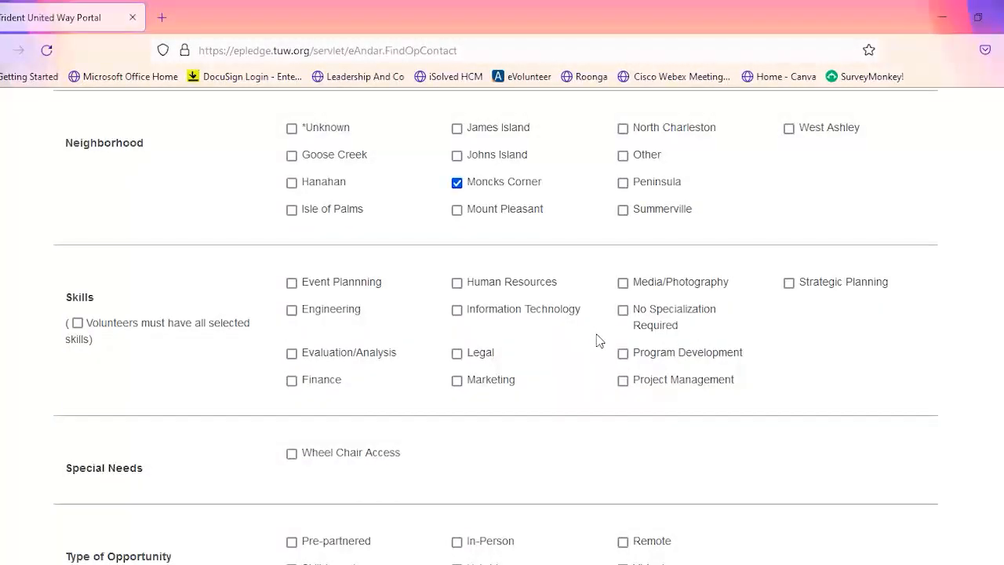
{"action": "left_click", "coordinate": [623, 310]}
- Mark the type of opportunity as In-Person and Pre-partnered, and submit the new opportunity
{"action": "scroll", "coordinate": [556, 361], "scroll_direction": "down", "scroll_amount": 1}
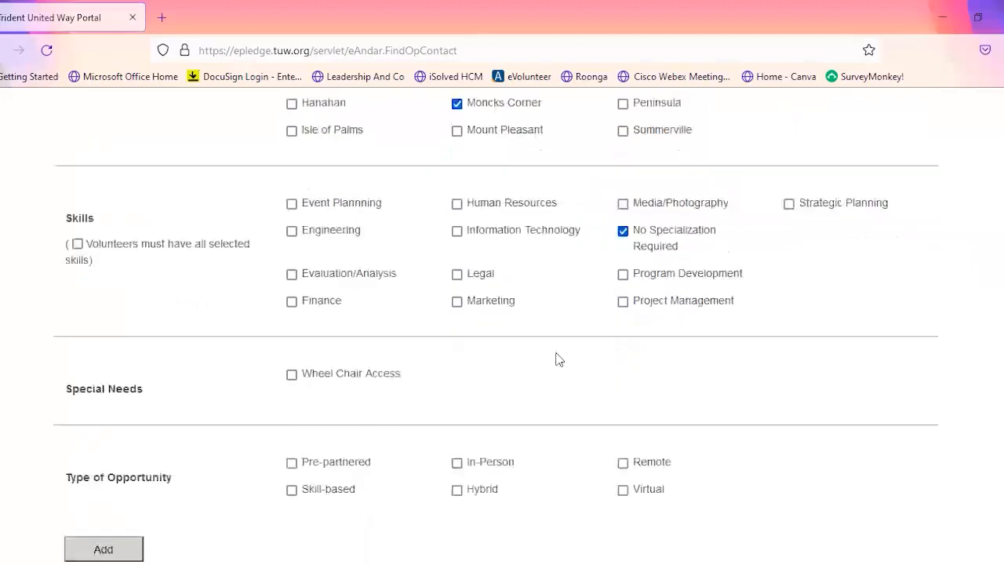
{"action": "scroll", "coordinate": [558, 359], "scroll_direction": "down", "scroll_amount": 1}
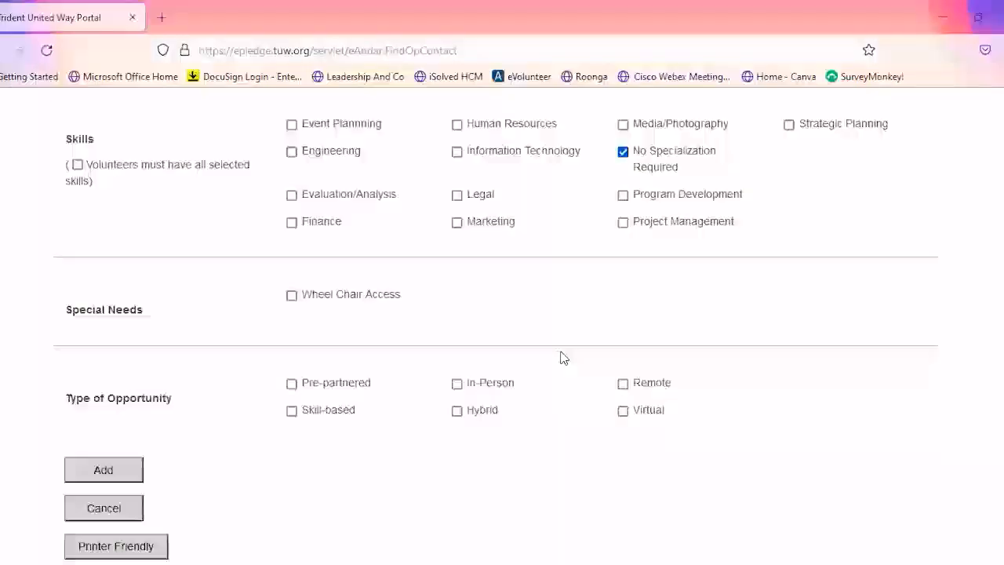
{"action": "left_click", "coordinate": [458, 384]}
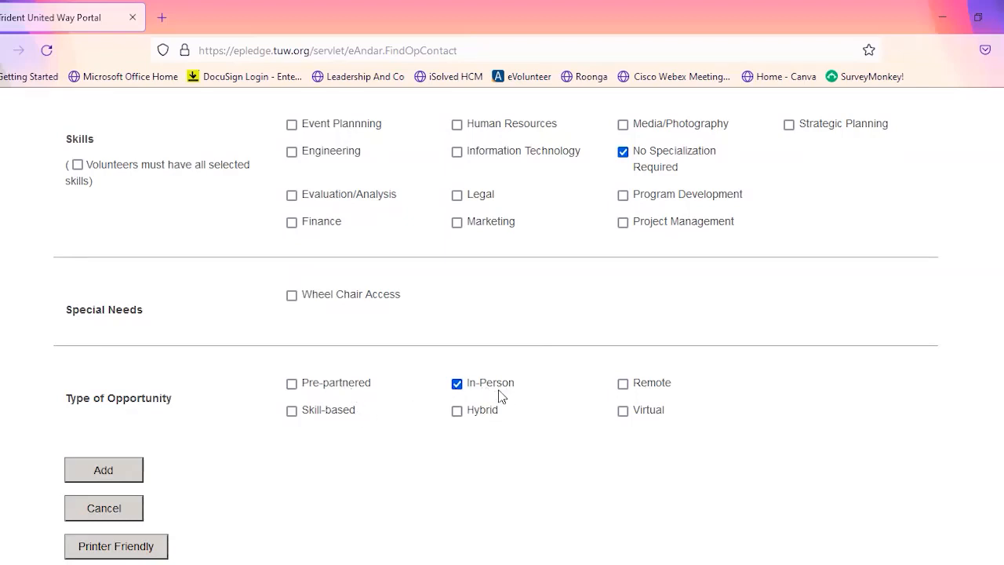
{"action": "left_click", "coordinate": [303, 387]}
{"action": "left_click", "coordinate": [115, 480]}
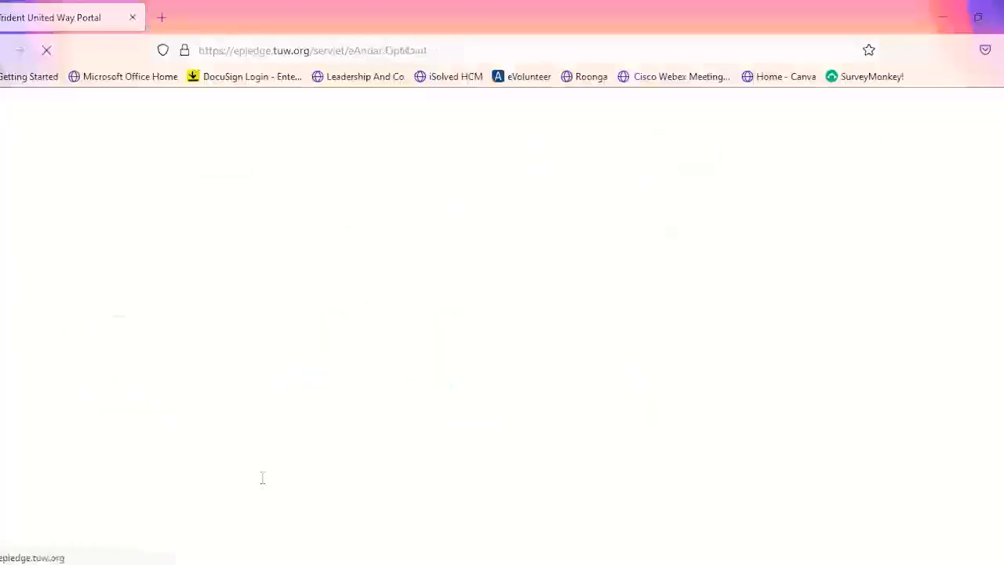
- Start adding a date/time slot for the Days of Caring Project
{"action": "scroll", "coordinate": [241, 436], "scroll_direction": "down", "scroll_amount": 1}
{"action": "scroll", "coordinate": [241, 443], "scroll_direction": "down", "scroll_amount": 3}
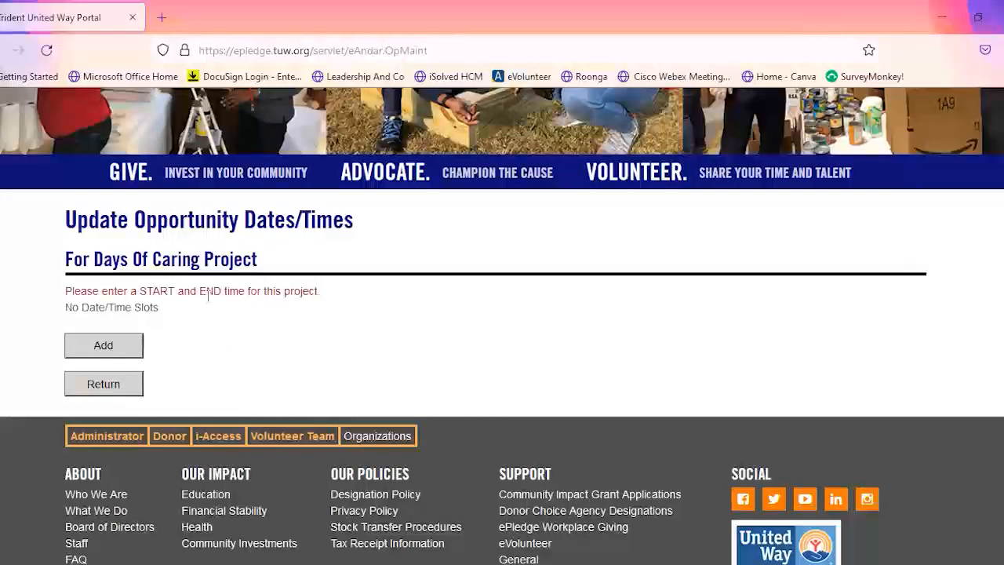
{"action": "left_click", "coordinate": [125, 350]}
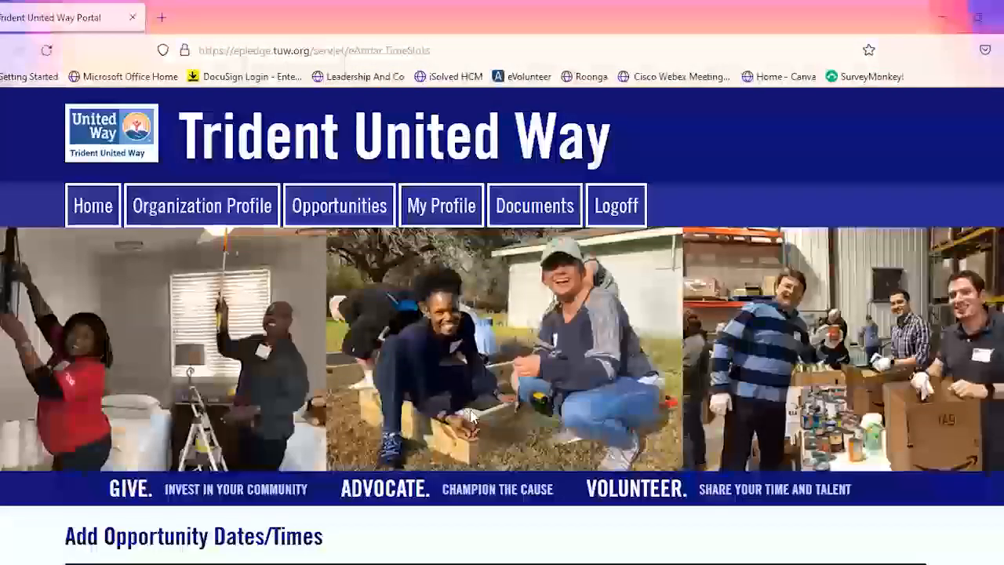
- Describe the new Days of Caring Project time slot as "Afternoon shift"
{"action": "scroll", "coordinate": [471, 414], "scroll_direction": "down", "scroll_amount": 3}
{"action": "scroll", "coordinate": [416, 376], "scroll_direction": "down", "scroll_amount": 1}
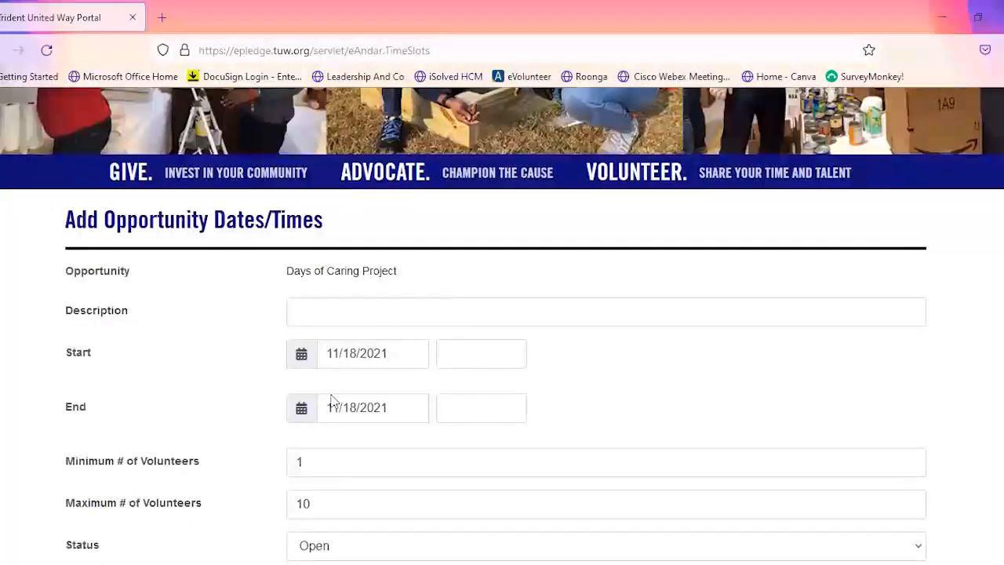
{"action": "left_click", "coordinate": [313, 314]}
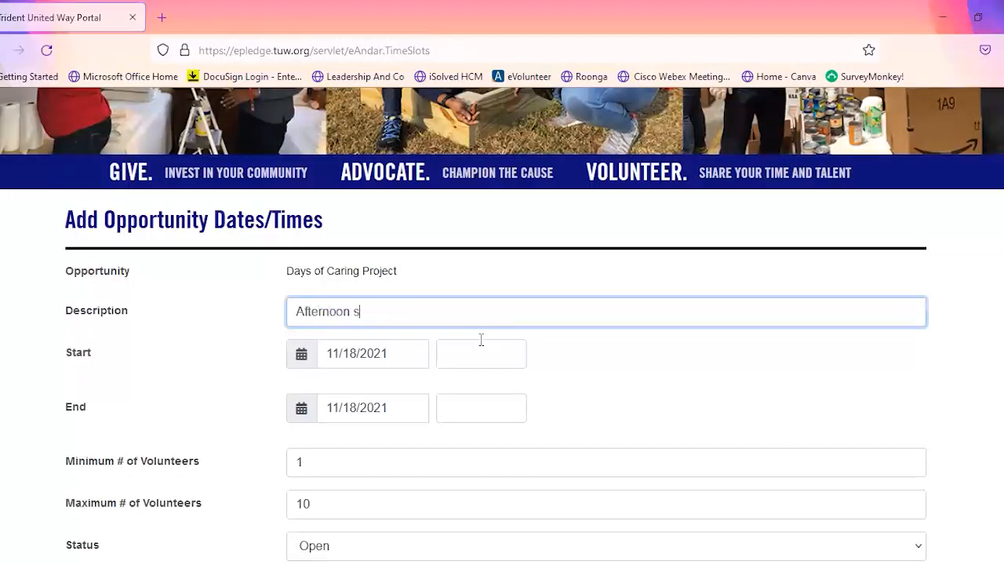
- Set the start time of the afternoon shift to 01:00 PM
{"action": "left_click", "coordinate": [469, 362]}
{"action": "left_click", "coordinate": [463, 404]}
{"action": "left_click", "coordinate": [503, 400]}
{"action": "left_click", "coordinate": [503, 460]}
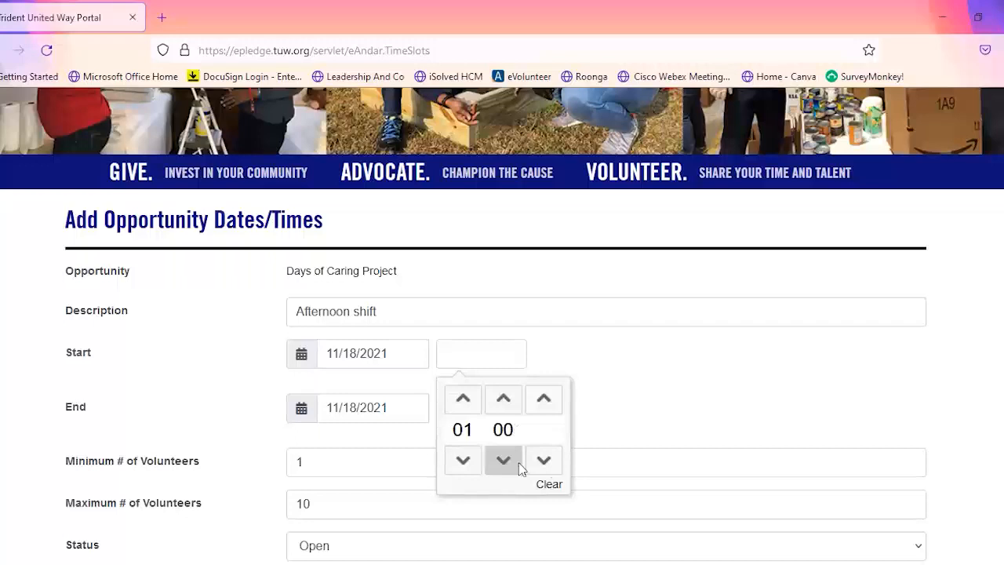
{"action": "left_click", "coordinate": [549, 467]}
{"action": "left_click", "coordinate": [549, 467]}
{"action": "left_click", "coordinate": [640, 383]}
- Set the shift's end time to 04:00 PM and add the time slot to the opportunity
{"action": "scroll", "coordinate": [647, 373], "scroll_direction": "down", "scroll_amount": 1}
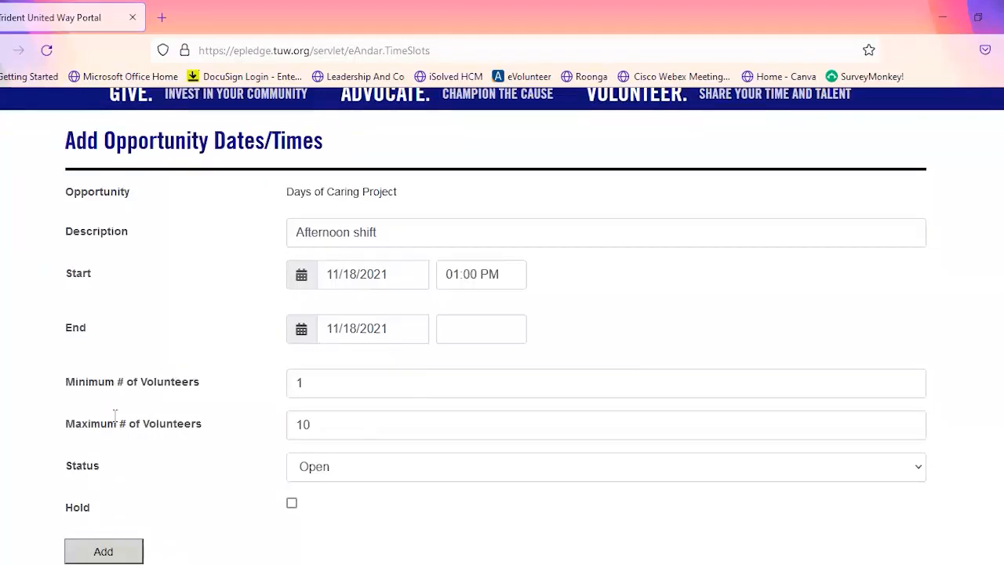
{"action": "left_click", "coordinate": [469, 330]}
{"action": "left_click", "coordinate": [468, 377]}
{"action": "left_click", "coordinate": [465, 375]}
{"action": "left_click", "coordinate": [505, 374]}
{"action": "left_click", "coordinate": [506, 436]}
{"action": "left_click", "coordinate": [543, 437]}
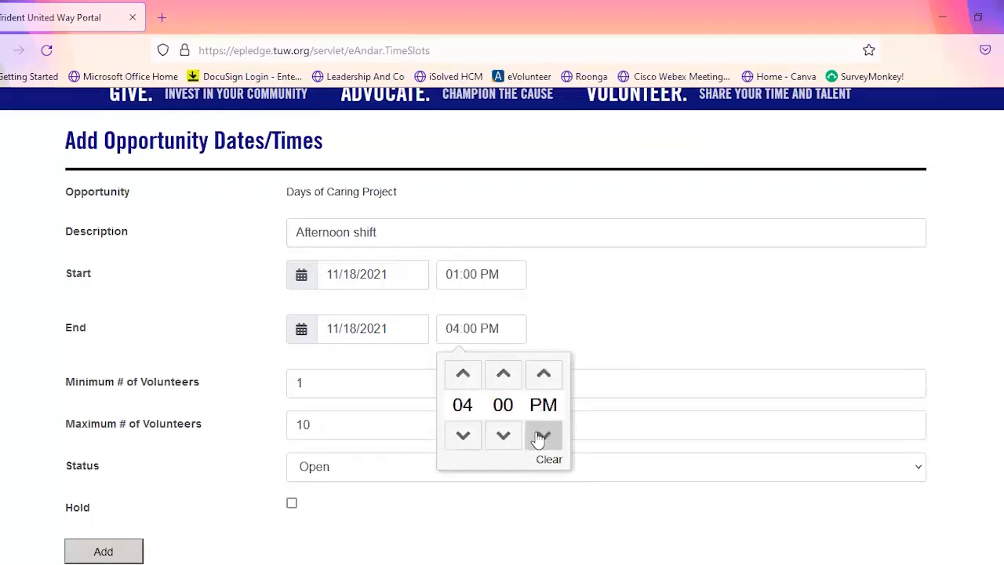
{"action": "left_click", "coordinate": [628, 344]}
{"action": "scroll", "coordinate": [603, 363], "scroll_direction": "down", "scroll_amount": 1}
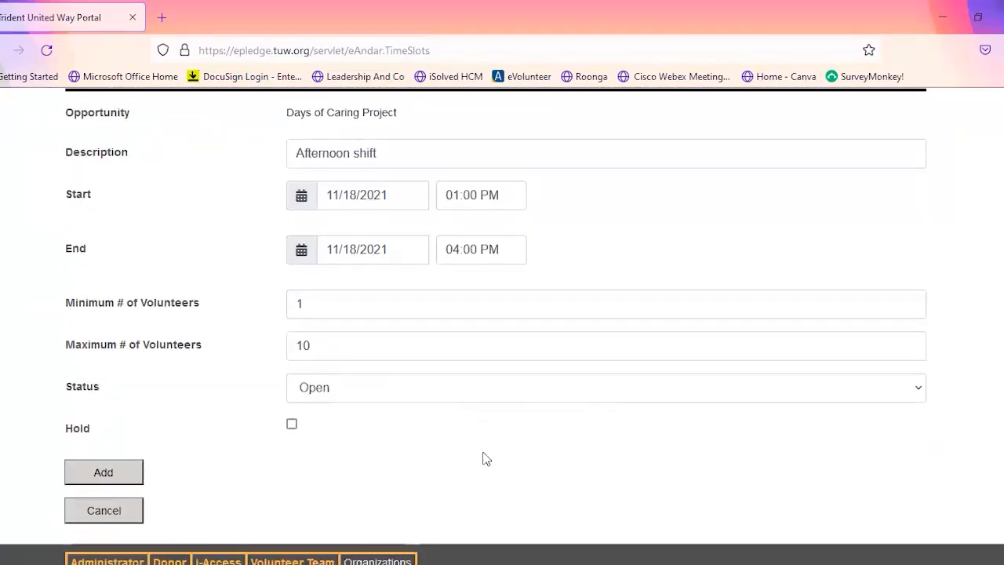
{"action": "left_click", "coordinate": [119, 474]}
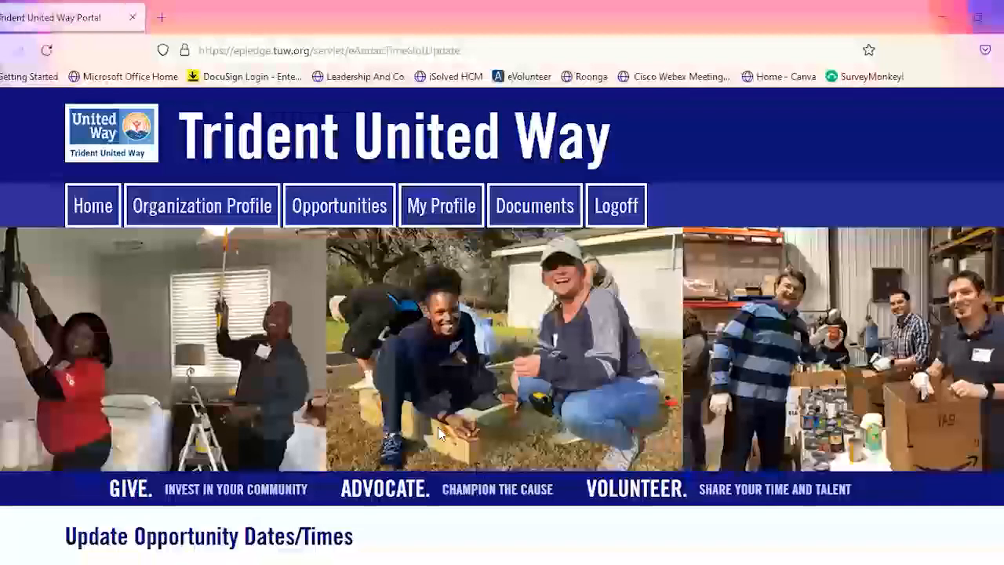
- Return from the date/time slots to the opportunities list and review the Days of Caring Project entry
{"action": "scroll", "coordinate": [437, 433], "scroll_direction": "down", "scroll_amount": 4}
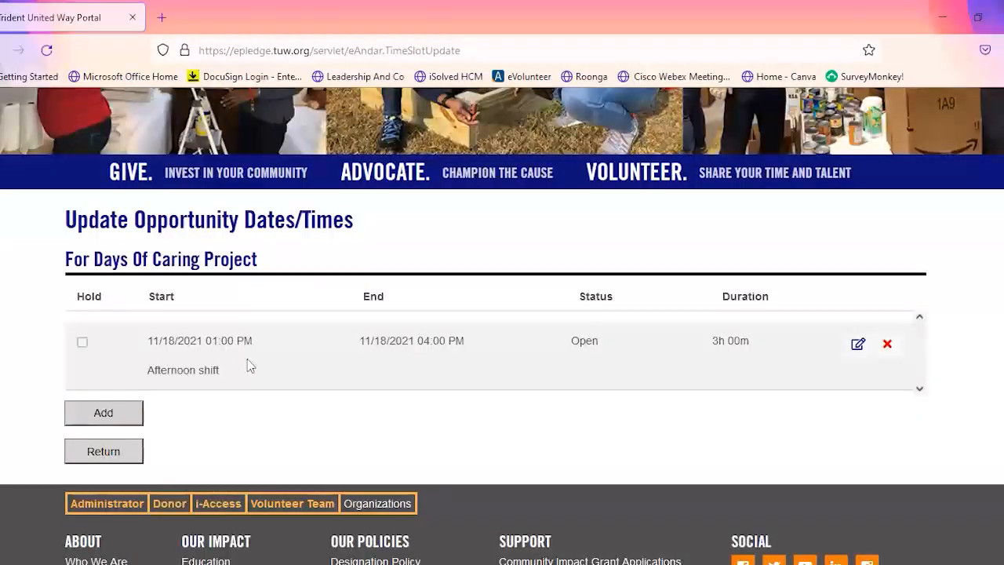
{"action": "left_click", "coordinate": [97, 457]}
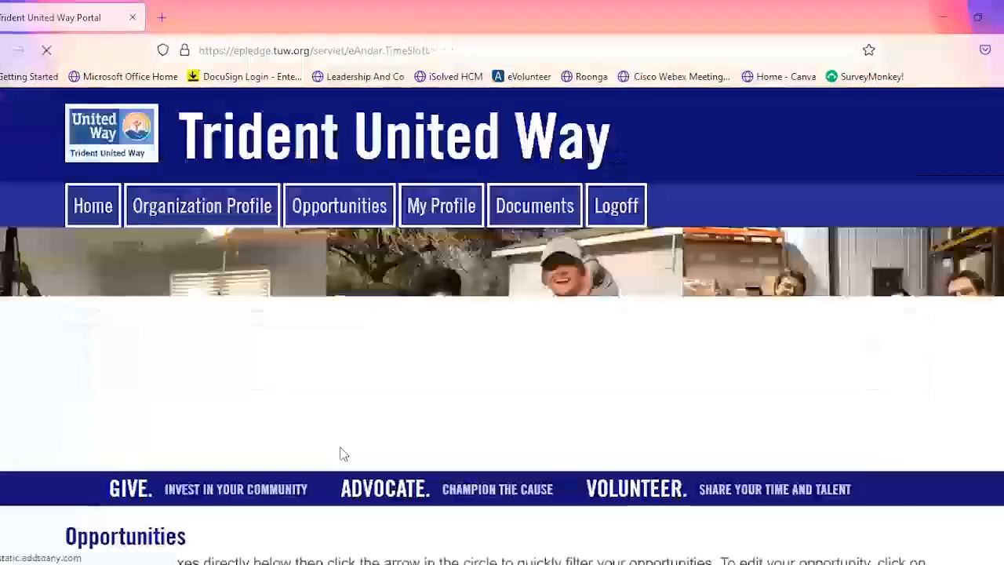
{"action": "scroll", "coordinate": [382, 411], "scroll_direction": "down", "scroll_amount": 1}
{"action": "scroll", "coordinate": [381, 412], "scroll_direction": "down", "scroll_amount": 3}
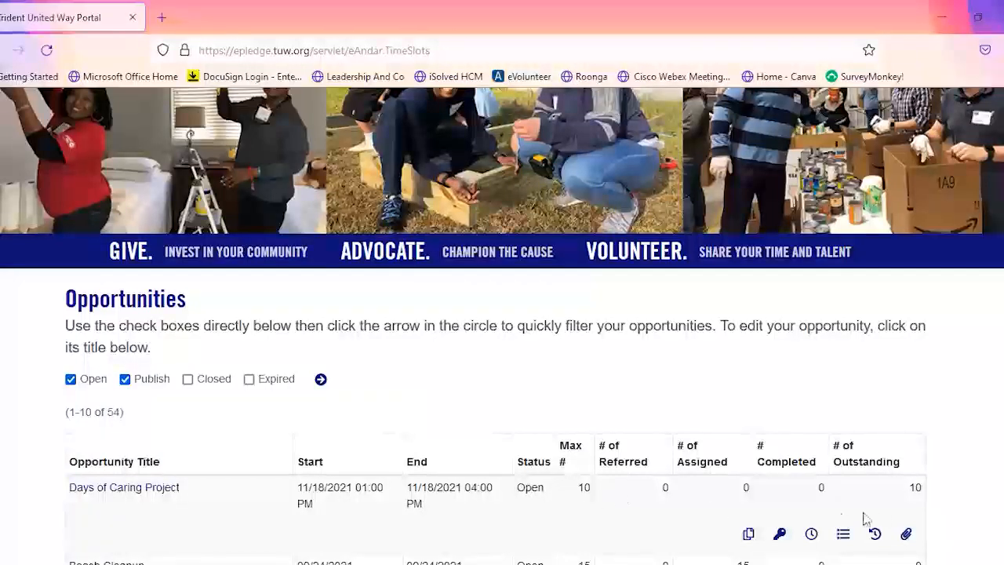
{"action": "scroll", "coordinate": [749, 478], "scroll_direction": "down", "scroll_amount": 2}
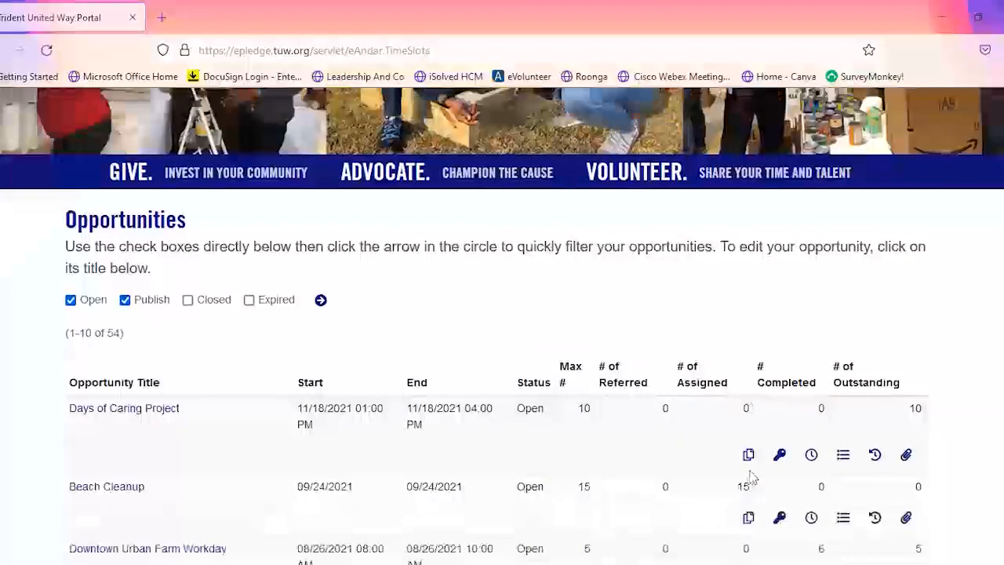
{"action": "scroll", "coordinate": [754, 471], "scroll_direction": "up", "scroll_amount": 2}
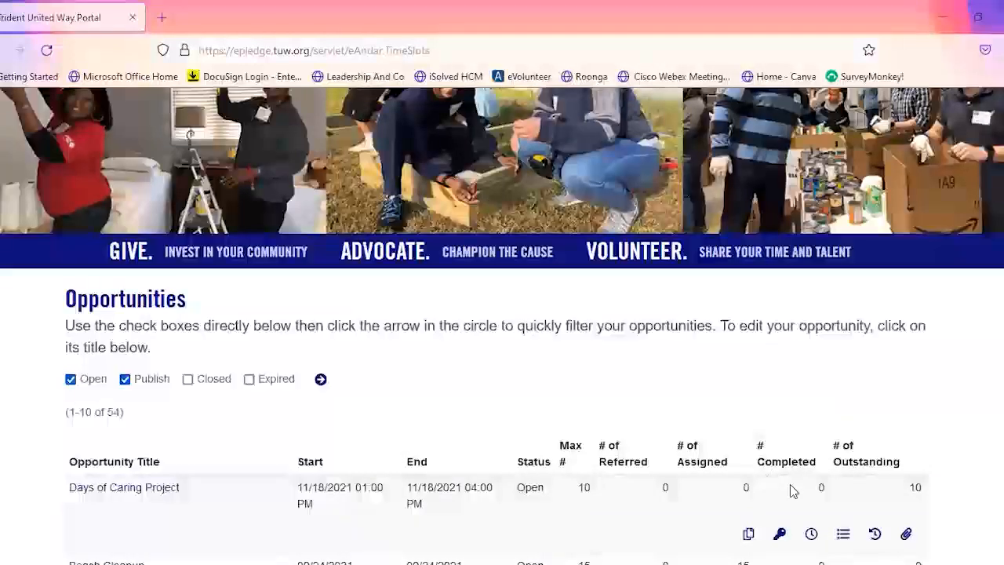